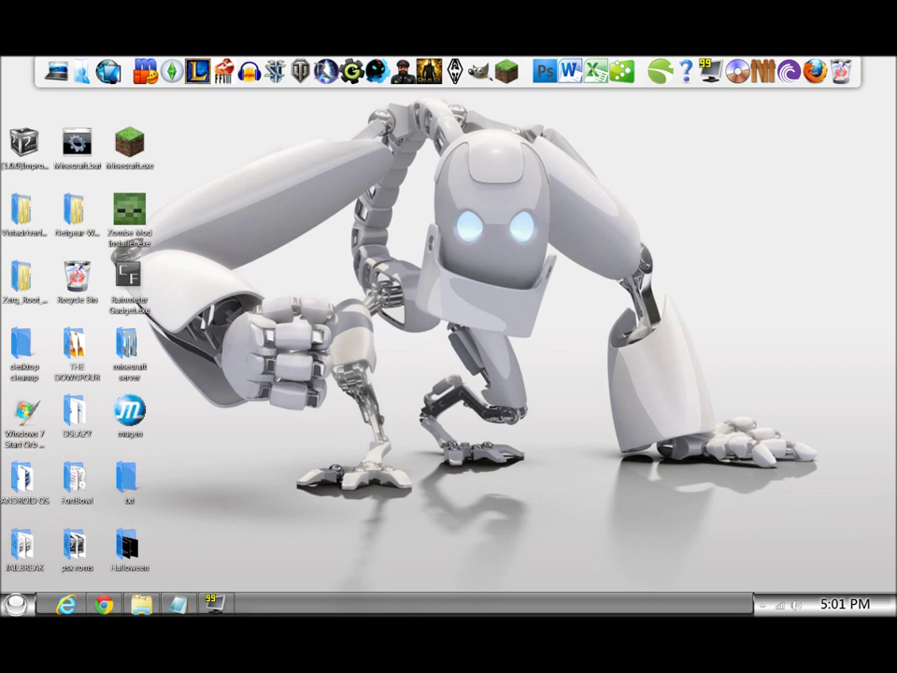
Select the rooting guide's web address line in Notepad, then bring up the Chrome window showing the guide.
click(178, 603)
drag(383, 110, 1, 110)
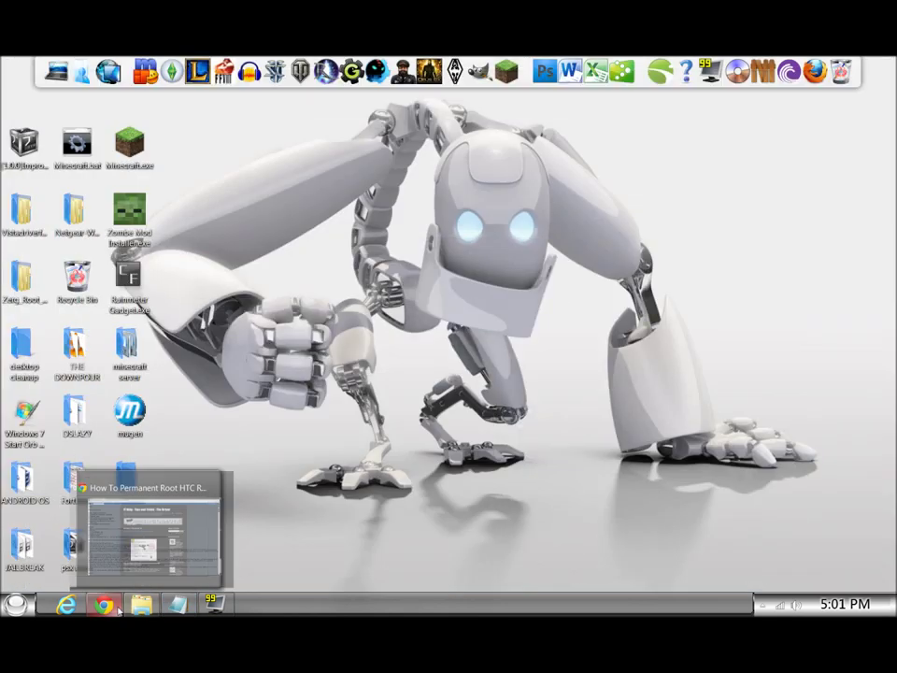
click(103, 603)
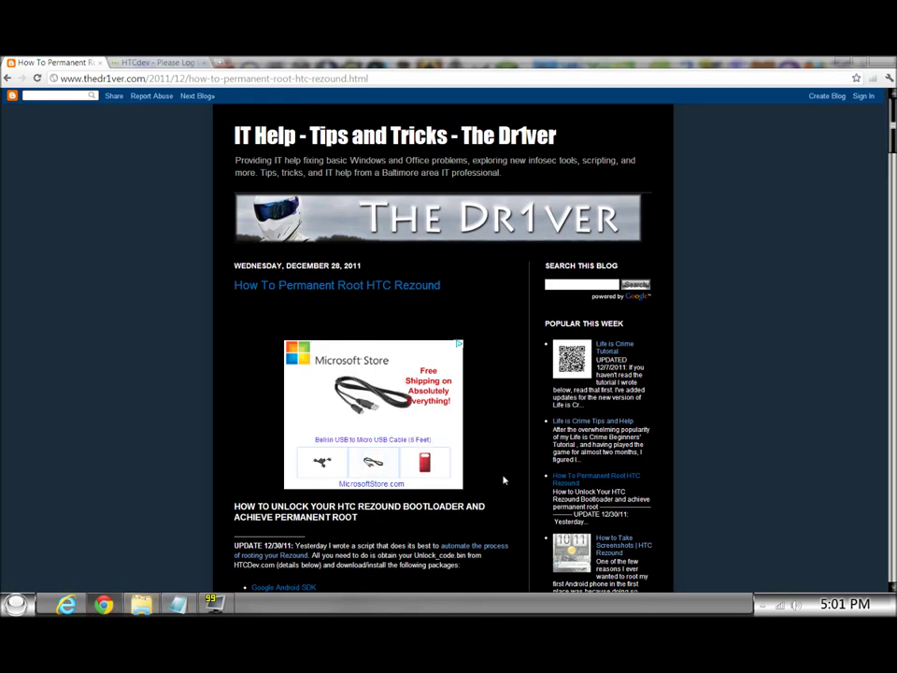
Read down to the list naming Android SDK, Java Runtime Environment, HTC Sync and 1-Click Root.
scroll(554, 431, down, 2)
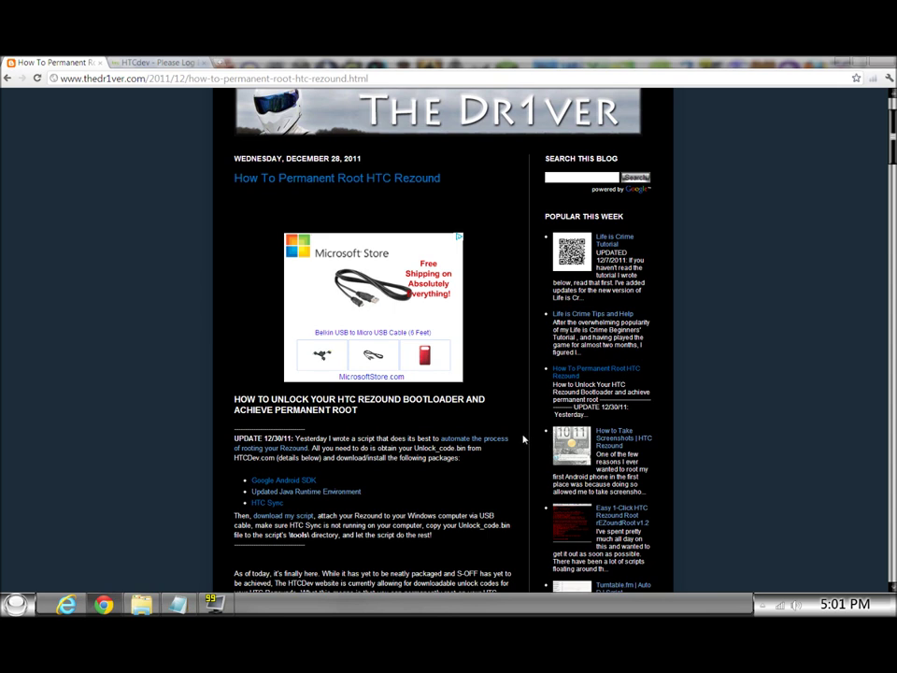
scroll(426, 509, down, 2)
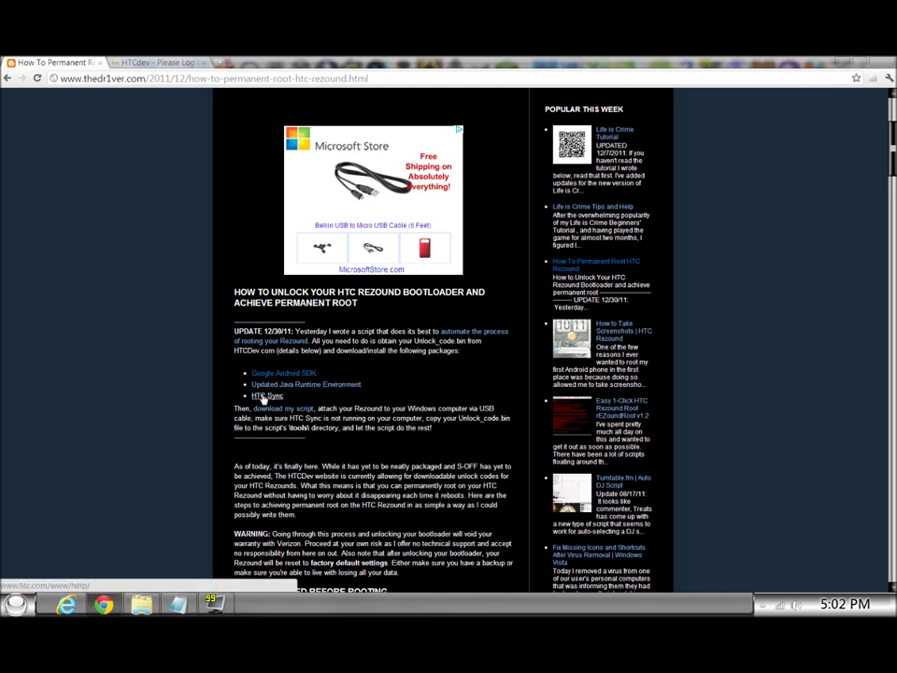
scroll(263, 397, down, 1)
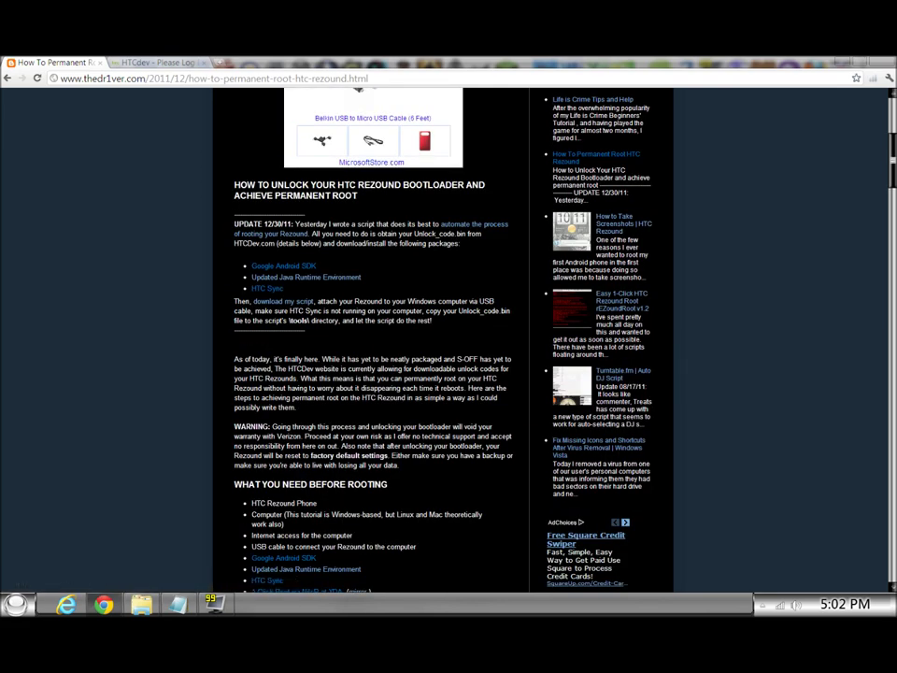
scroll(287, 419, down, 1)
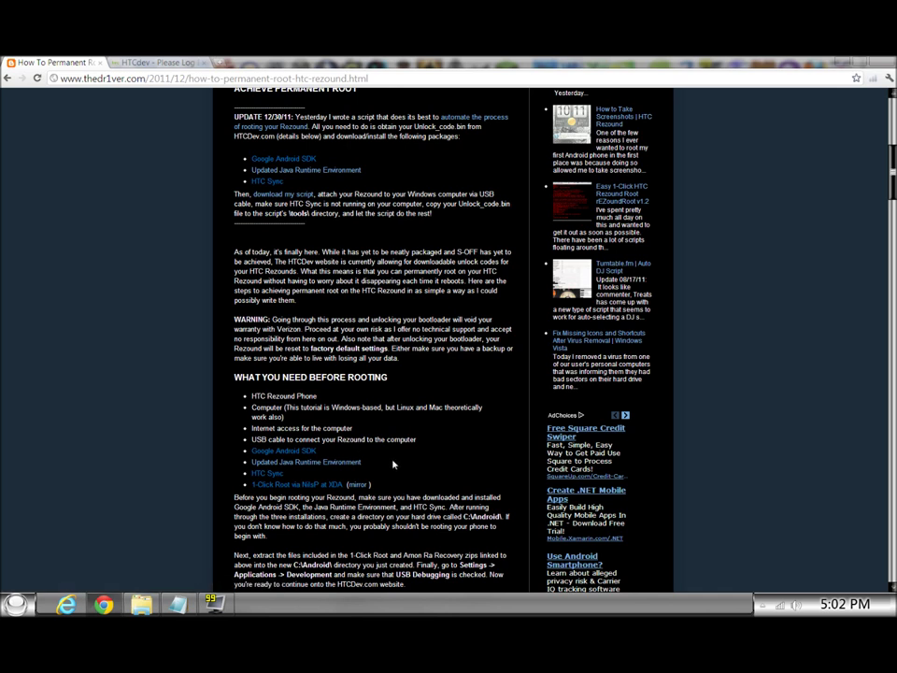
Highlight the C:\Android\ folder name in the setup paragraph.
scroll(388, 468, down, 1)
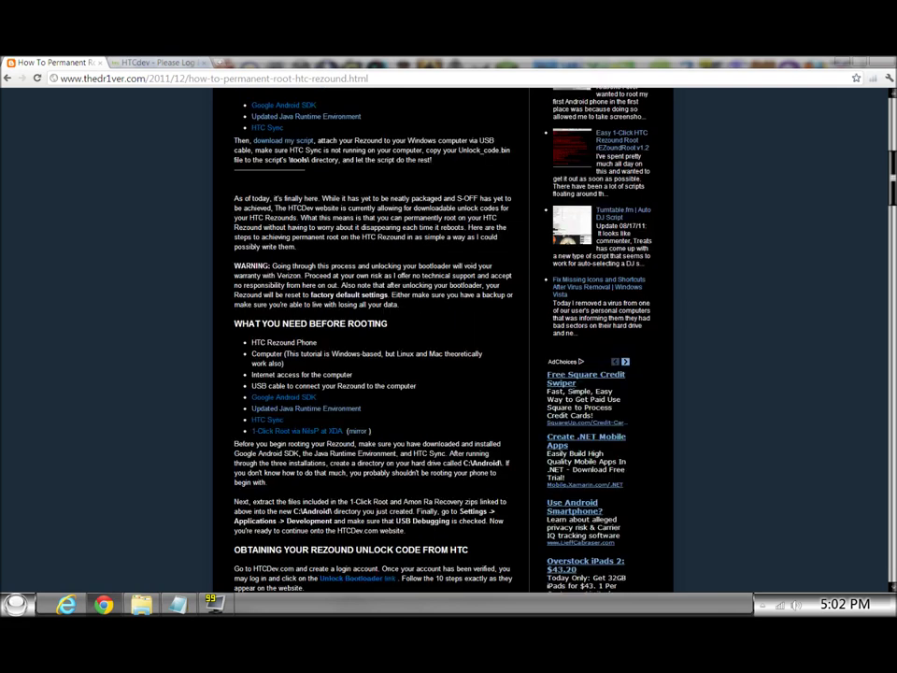
scroll(374, 337, down, 1)
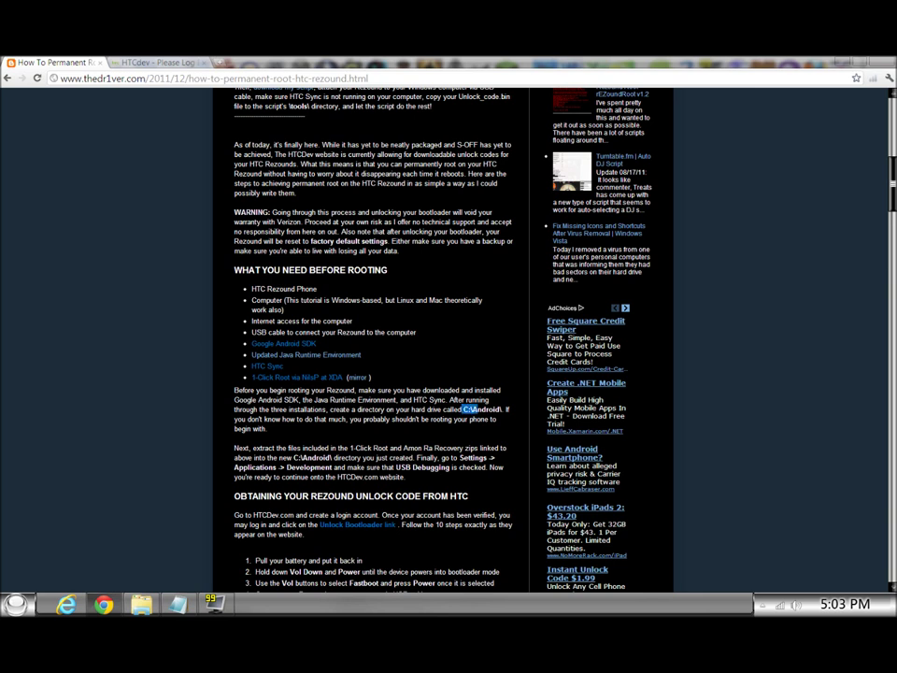
drag(464, 409, 501, 409)
Scroll on to the unlock-code steps and highlight the USB debugging settings path.
scroll(506, 433, down, 3)
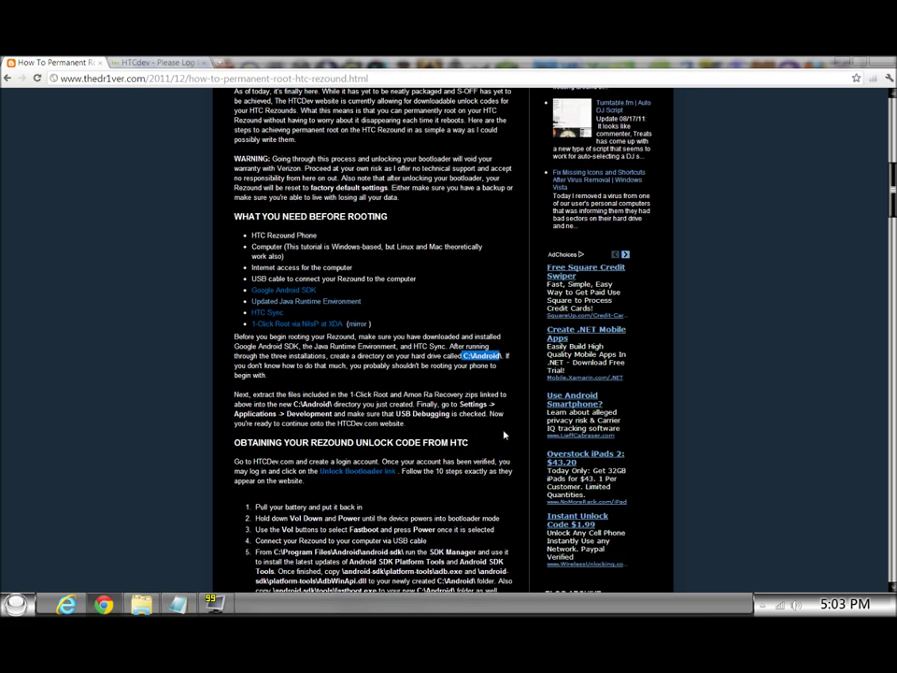
scroll(503, 435, down, 3)
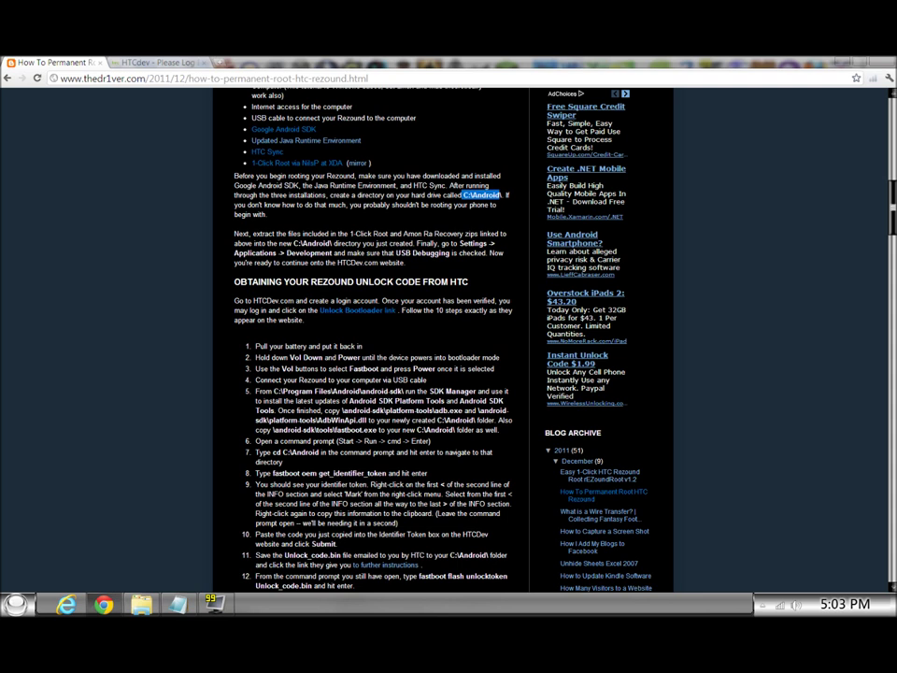
drag(461, 243, 484, 254)
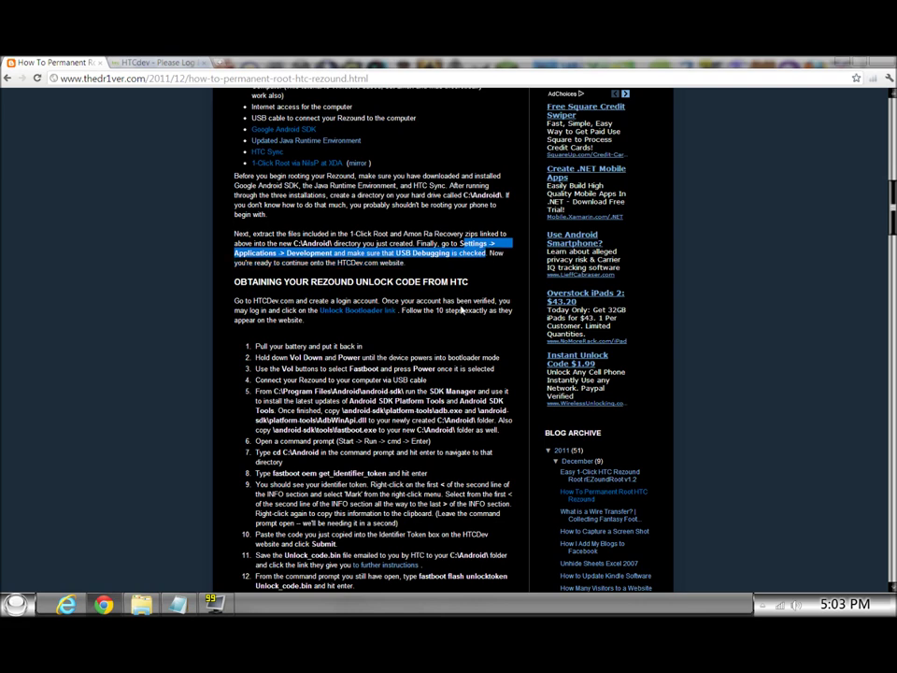
Highlight HTCDev.com in the paragraph on getting the Rezound unlock code from HTC.
scroll(461, 311, down, 2)
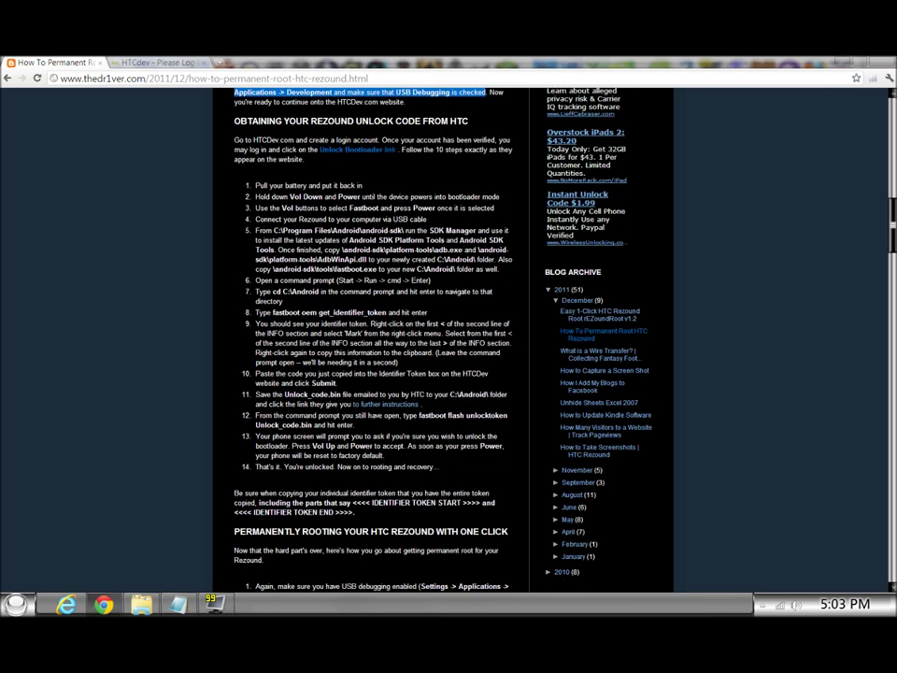
scroll(342, 222, up, 1)
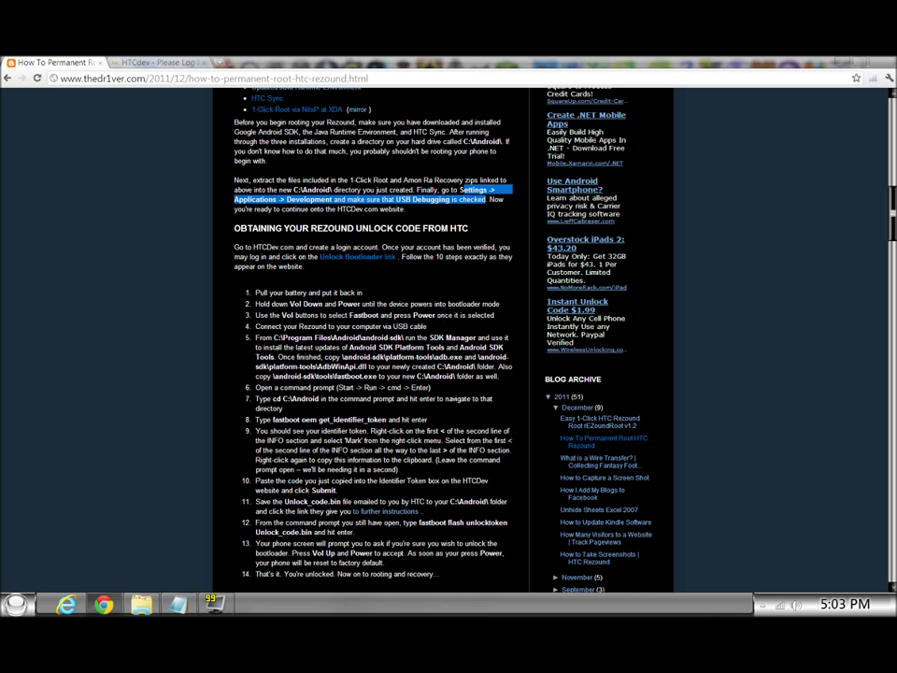
drag(252, 247, 293, 247)
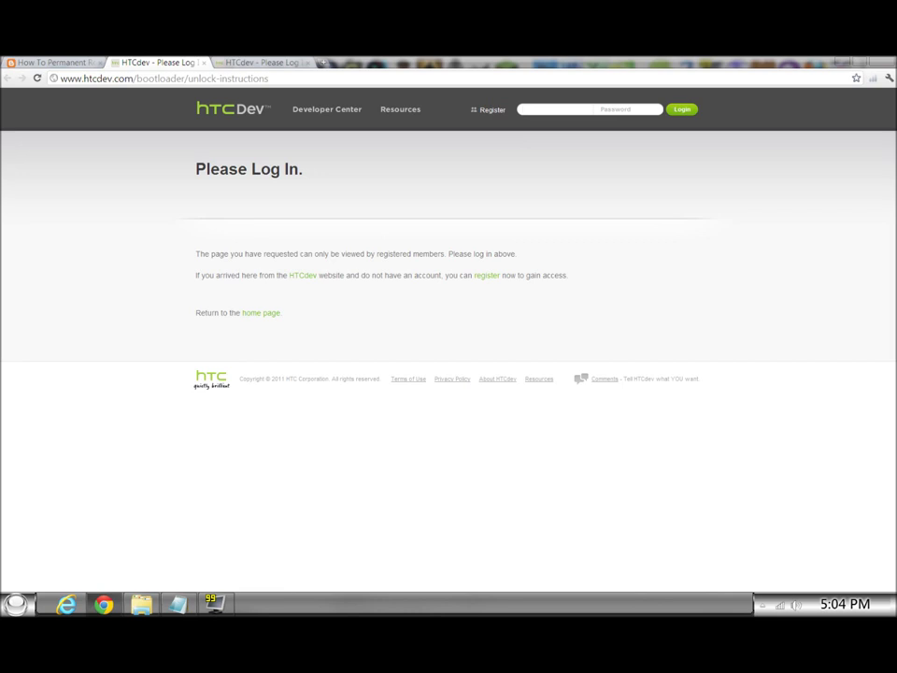
Log in to HTCdev with the account username and password.
text(Jameso)
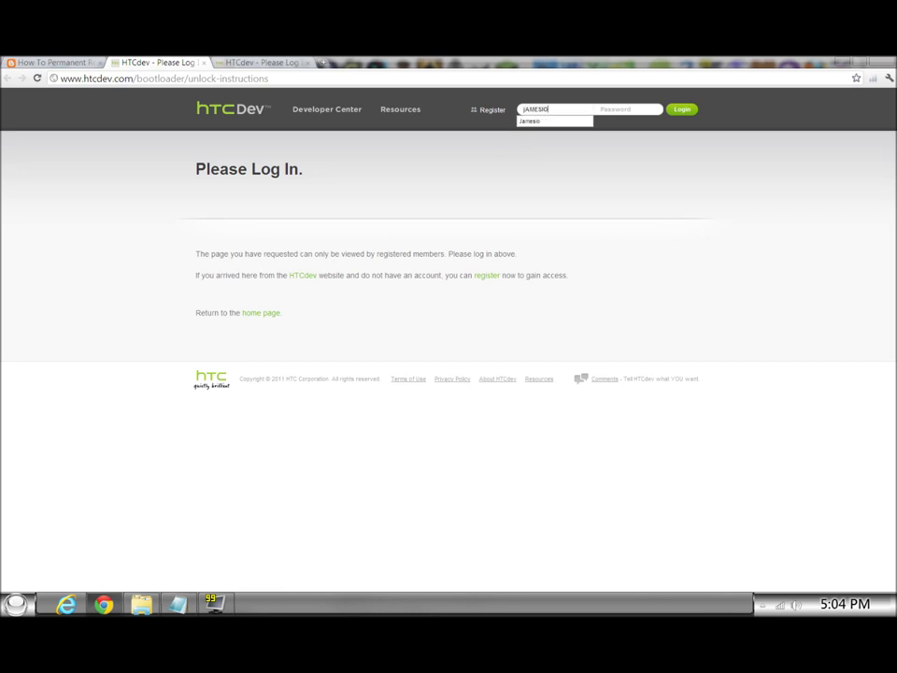
key(BackSpace)
key(BackSpace)
key(BackSpace)
key(BackSpace)
key(BackSpace)
key(BackSpace)
text(Jamesio******)
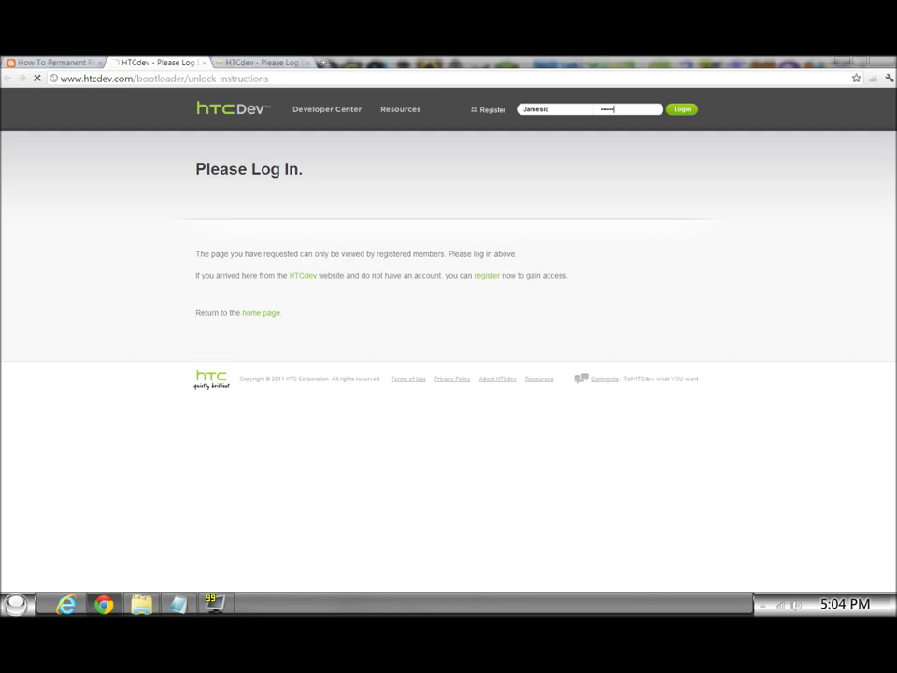
key(Return)
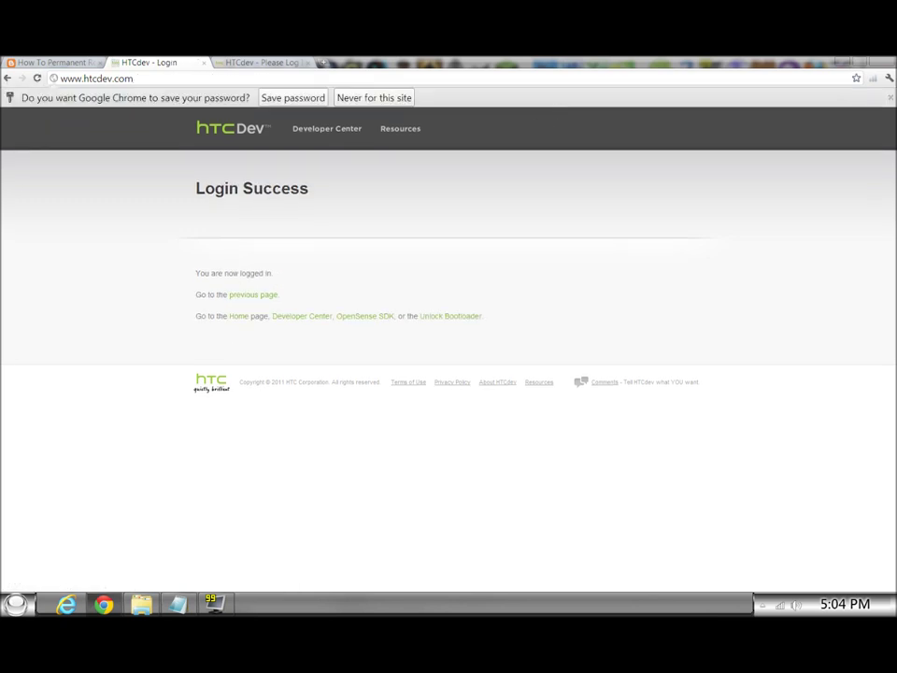
Open the guide's Unlock Bootloader instructions in HTCdev, then return to The Dr1ver article tab.
click(247, 296)
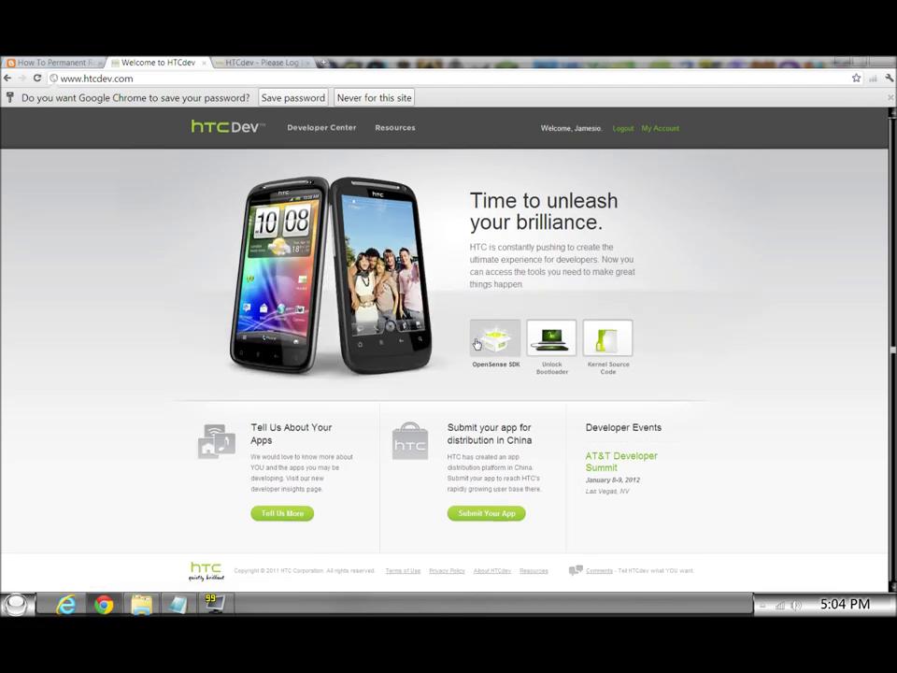
click(29, 62)
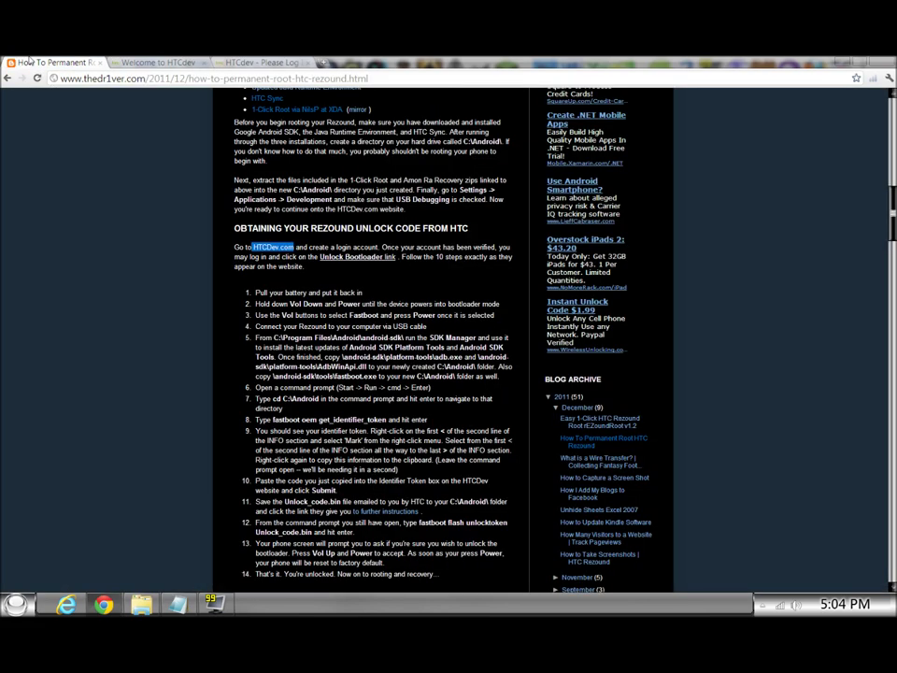
click(361, 258)
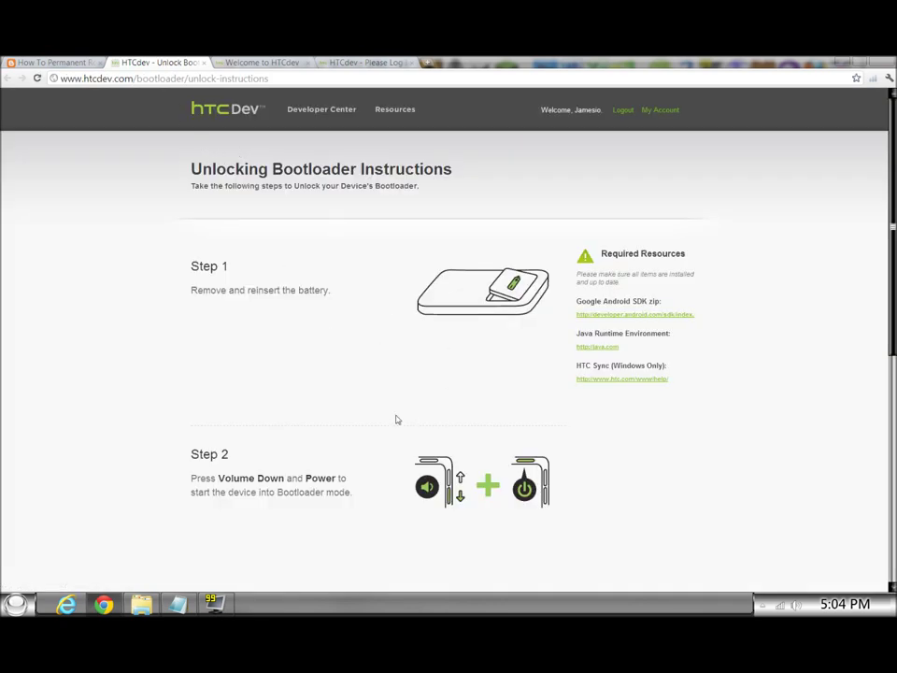
scroll(396, 420, down, 5)
scroll(430, 373, up, 2)
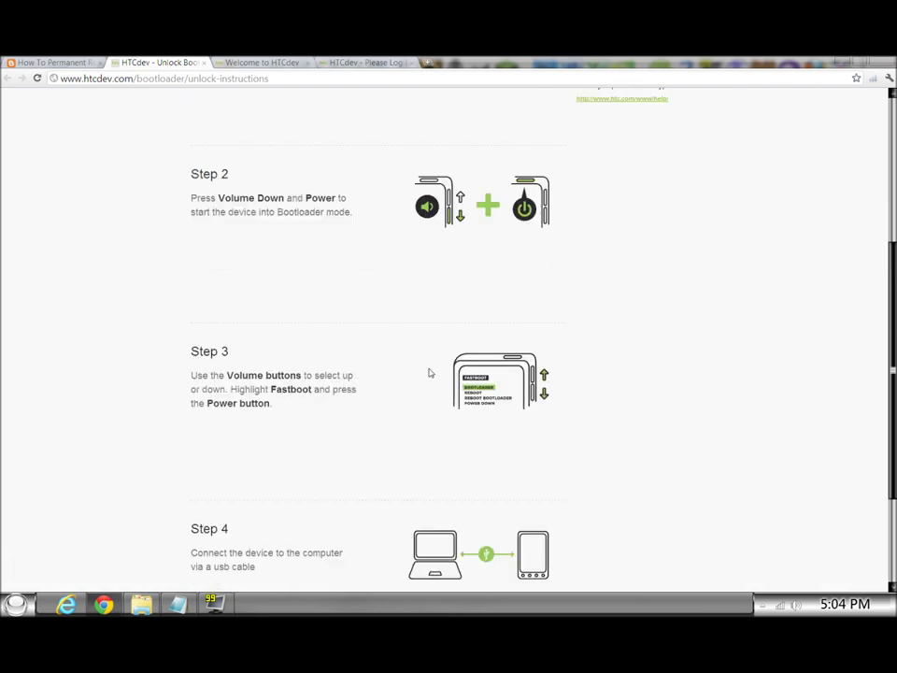
scroll(429, 355, up, 5)
click(47, 60)
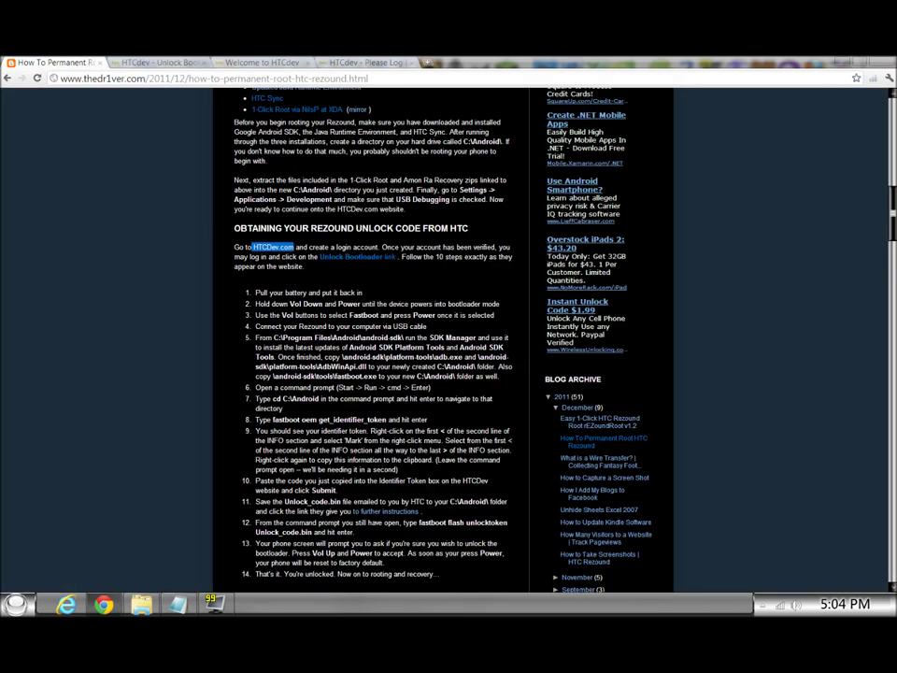
In step 5, highlight Android SDK Platform Tools, adb.exe, AdbWinApi.dll and fastboot.exe in turn.
scroll(374, 336, down, 1)
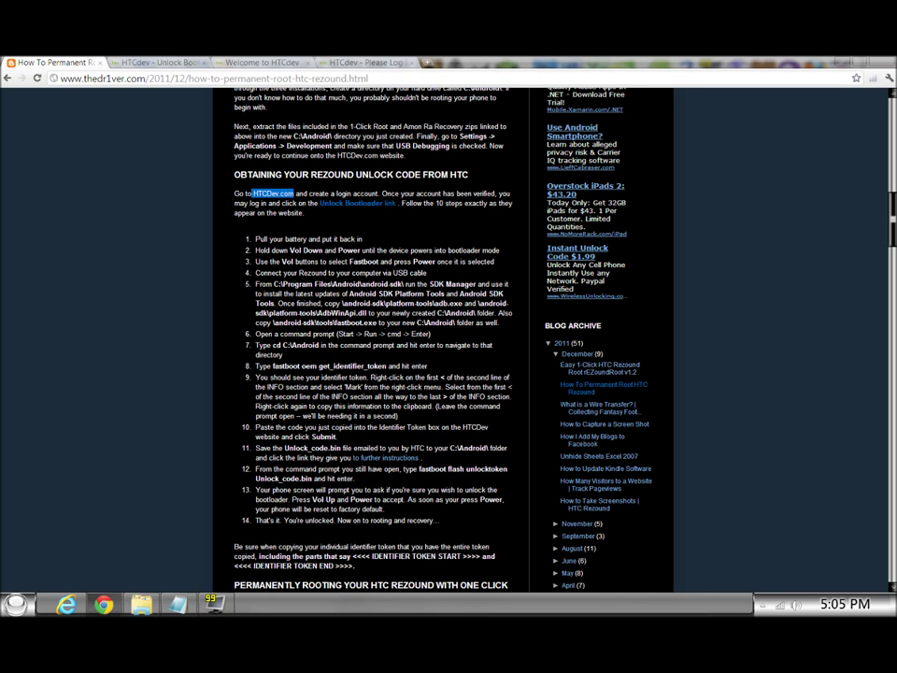
scroll(374, 336, down, 1)
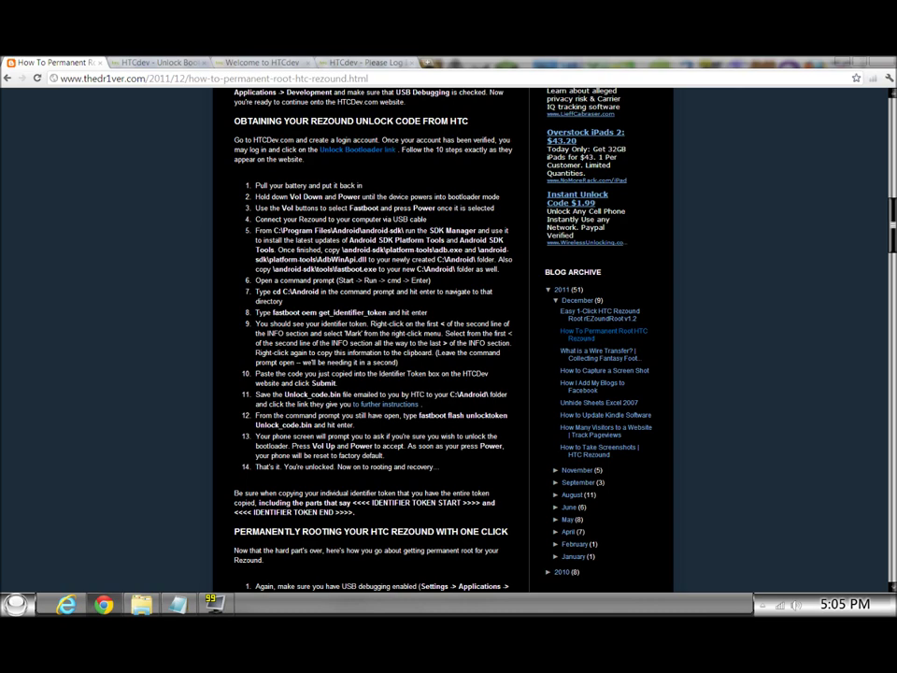
scroll(384, 225, up, 10)
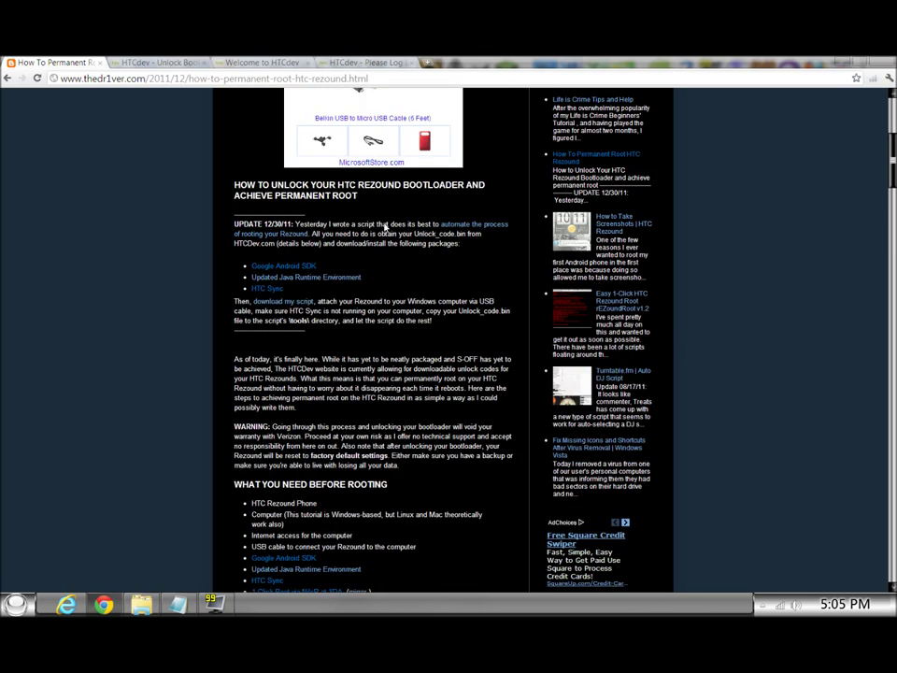
scroll(384, 227, up, 3)
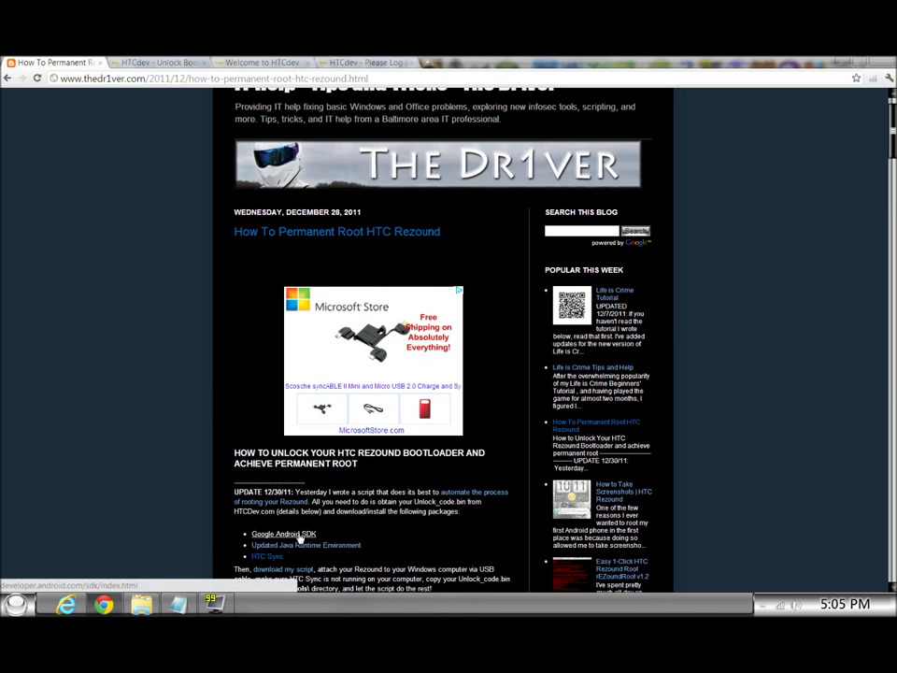
scroll(299, 537, down, 12)
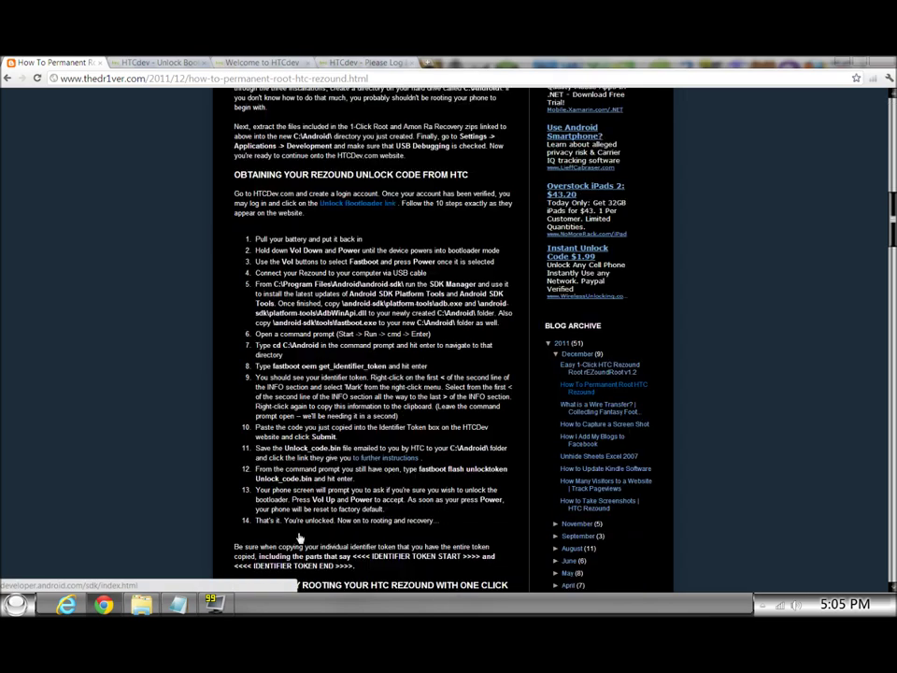
scroll(299, 538, down, 3)
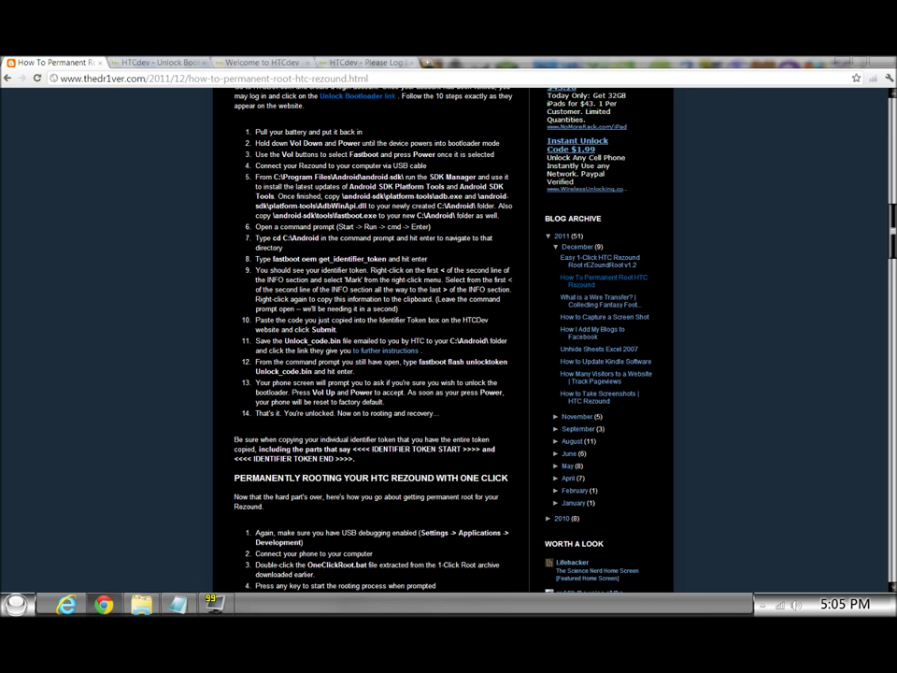
drag(350, 186, 275, 196)
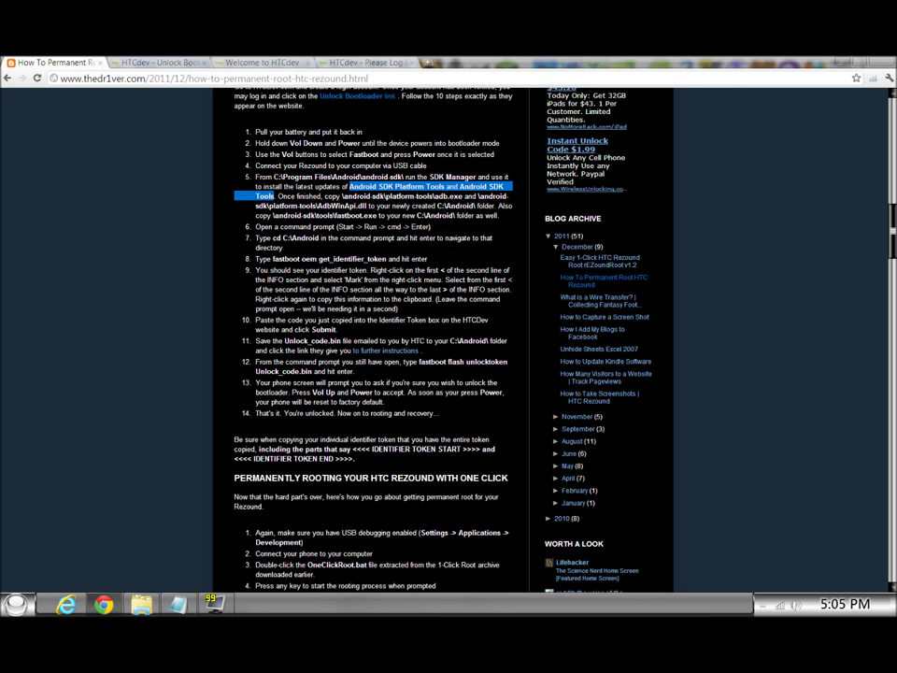
drag(342, 196, 464, 197)
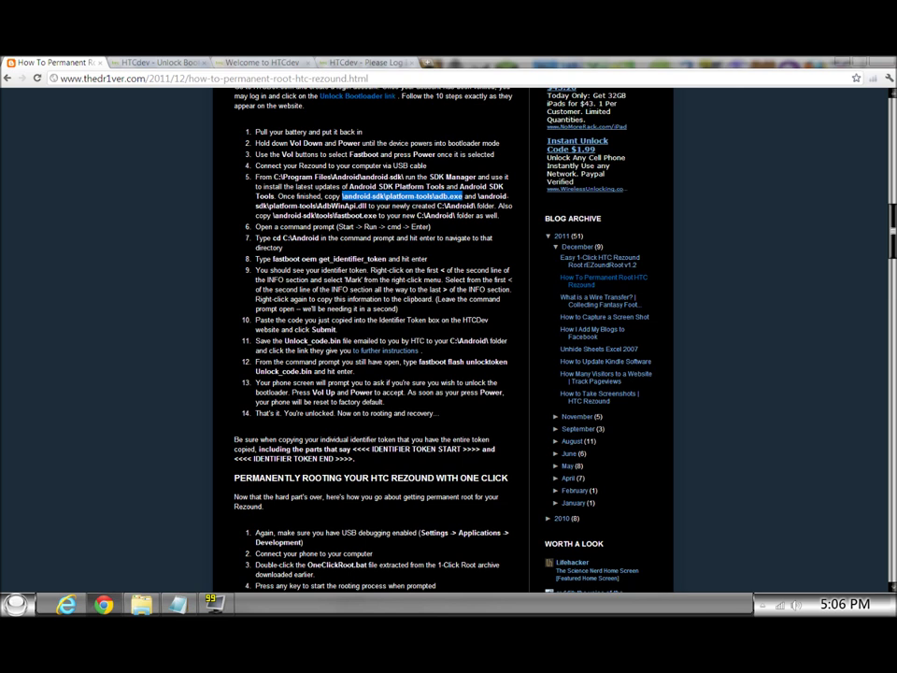
drag(316, 205, 369, 205)
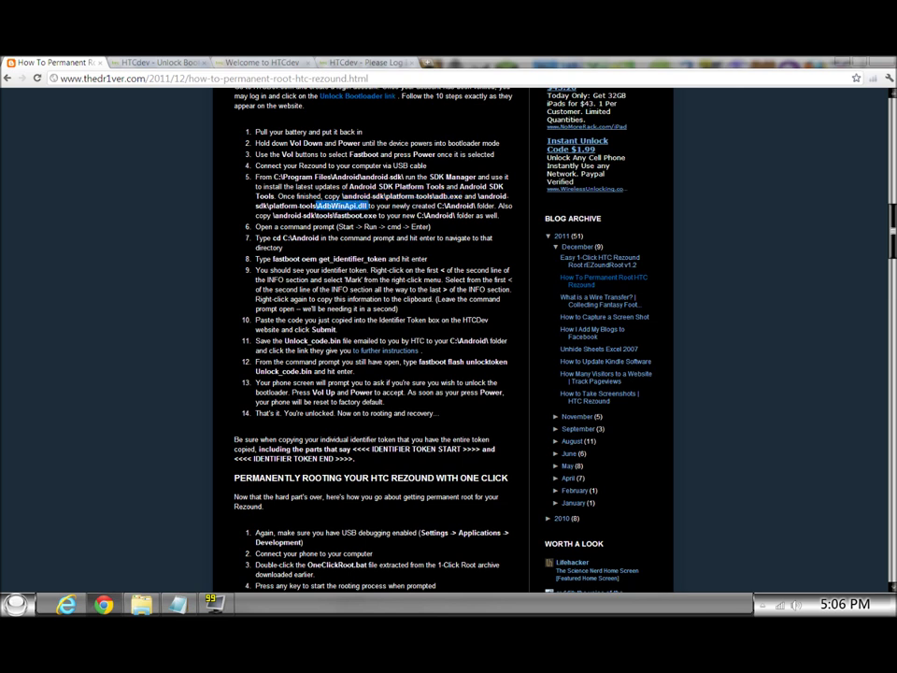
drag(334, 215, 377, 215)
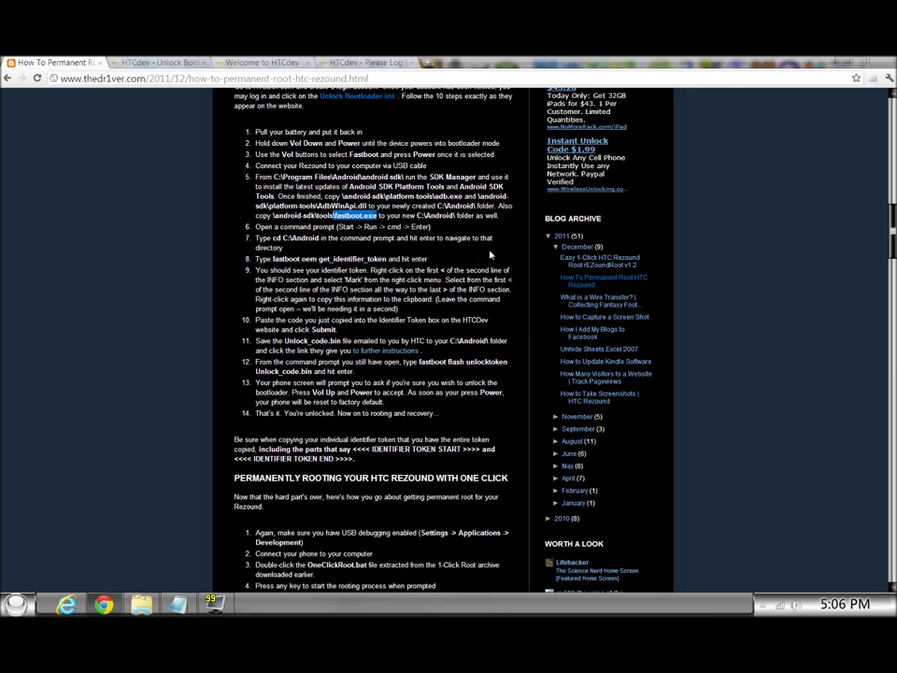
Highlight C:\Android\, the command-prompt hint, cd C:\Android and fastboot oem get_identifier_token.
drag(416, 215, 457, 215)
drag(336, 227, 430, 228)
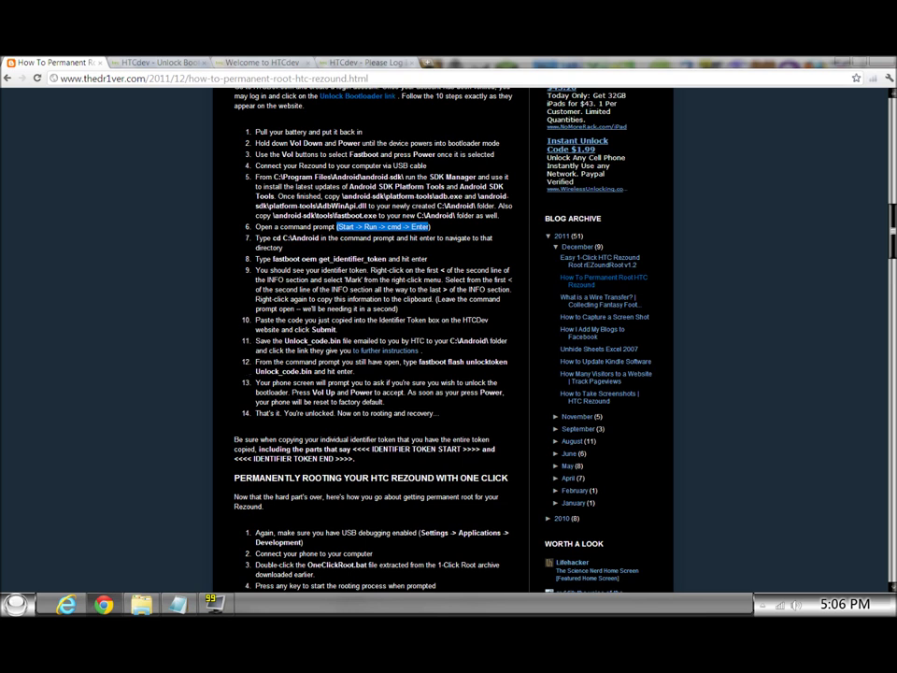
drag(272, 238, 319, 238)
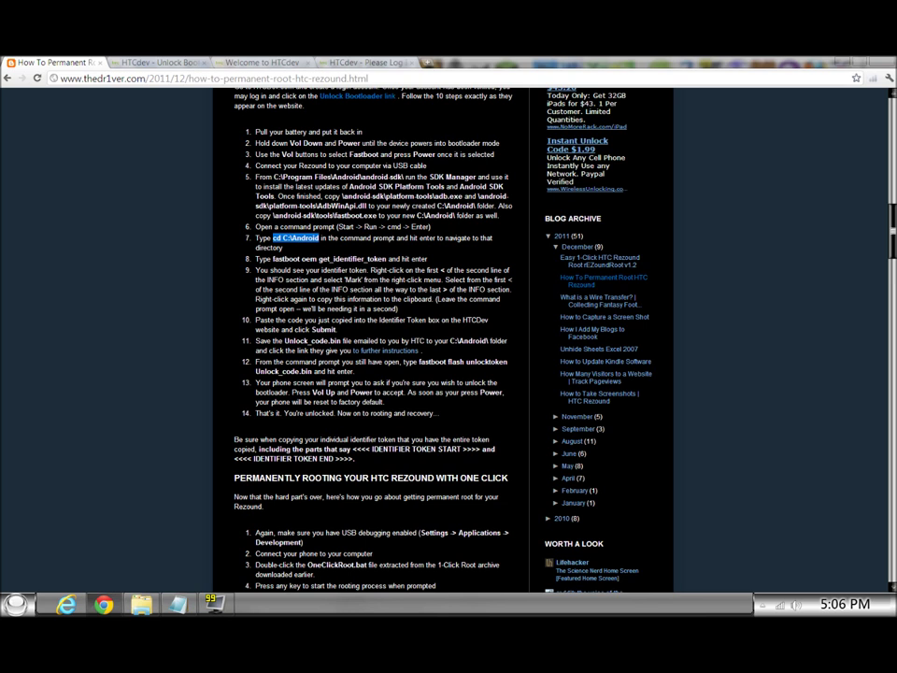
drag(272, 259, 386, 259)
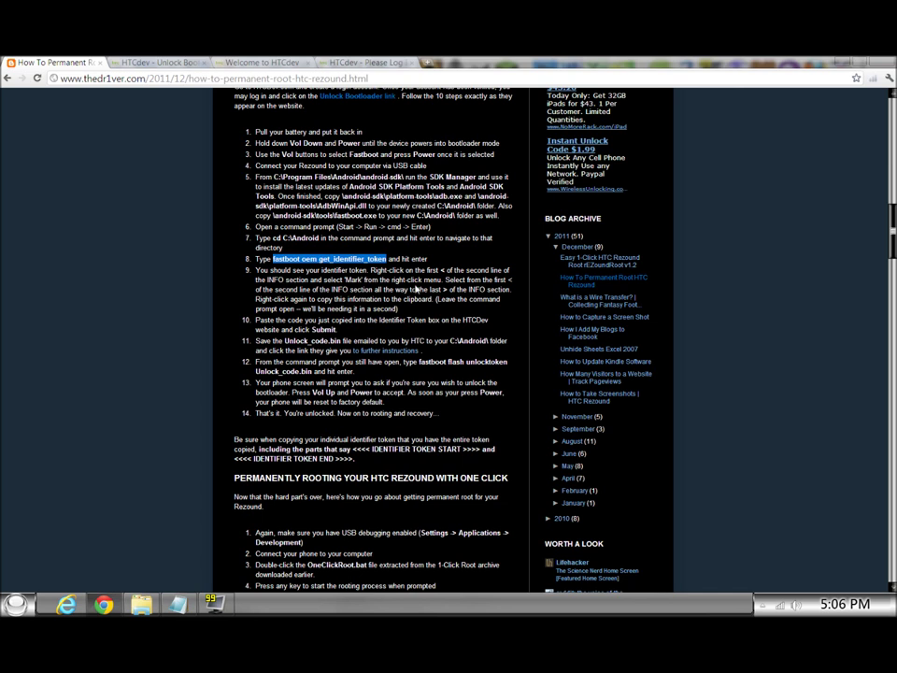
In the HTCdev unlock instructions, proceed to Step 5 and then Step 8.
key(ctrl+Tab)
scroll(520, 334, down, 3)
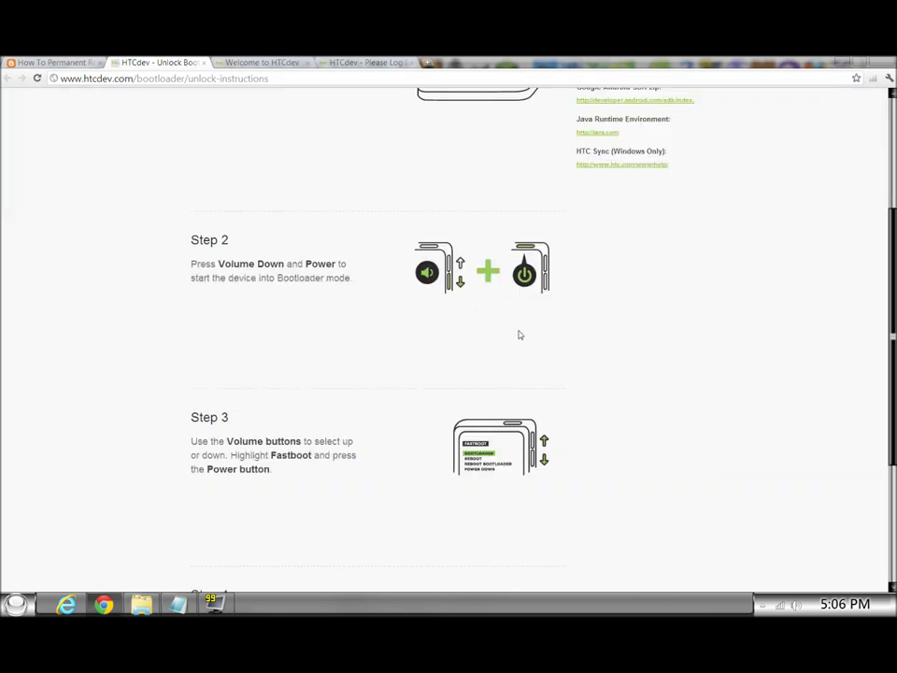
scroll(499, 410, down, 5)
click(264, 481)
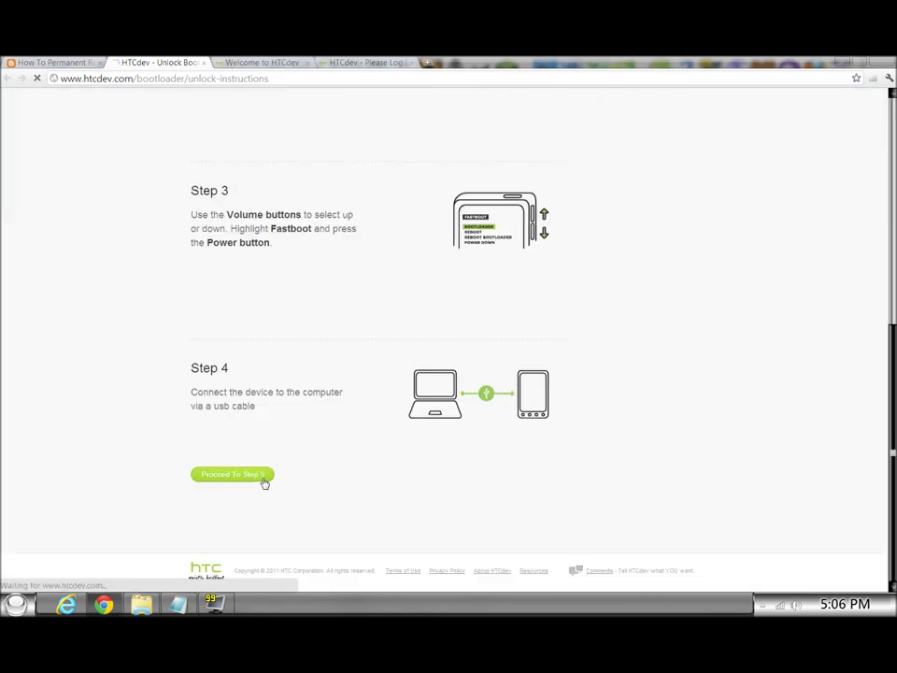
scroll(292, 461, down, 8)
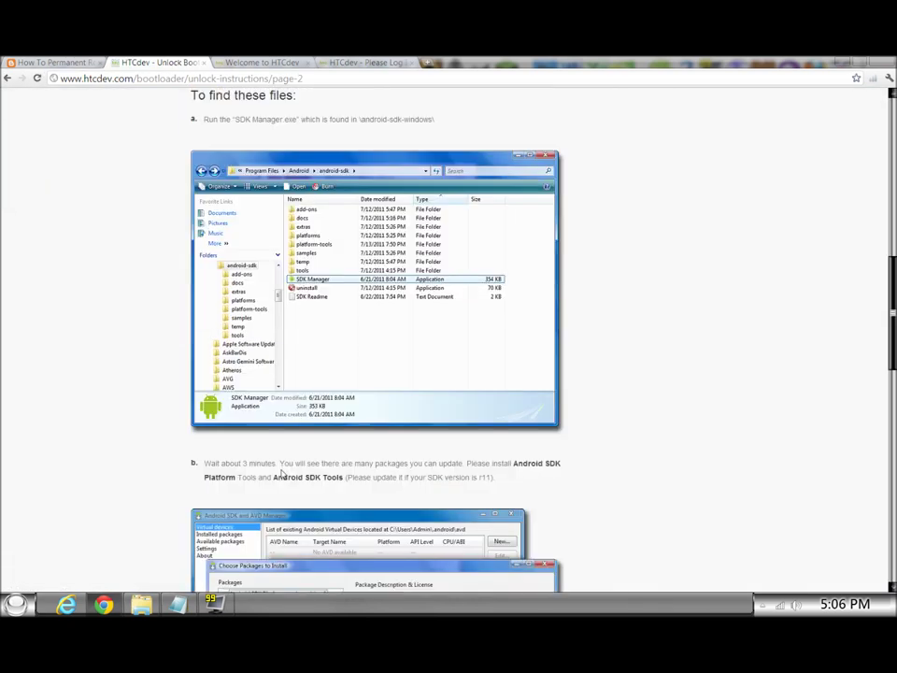
scroll(282, 474, down, 7)
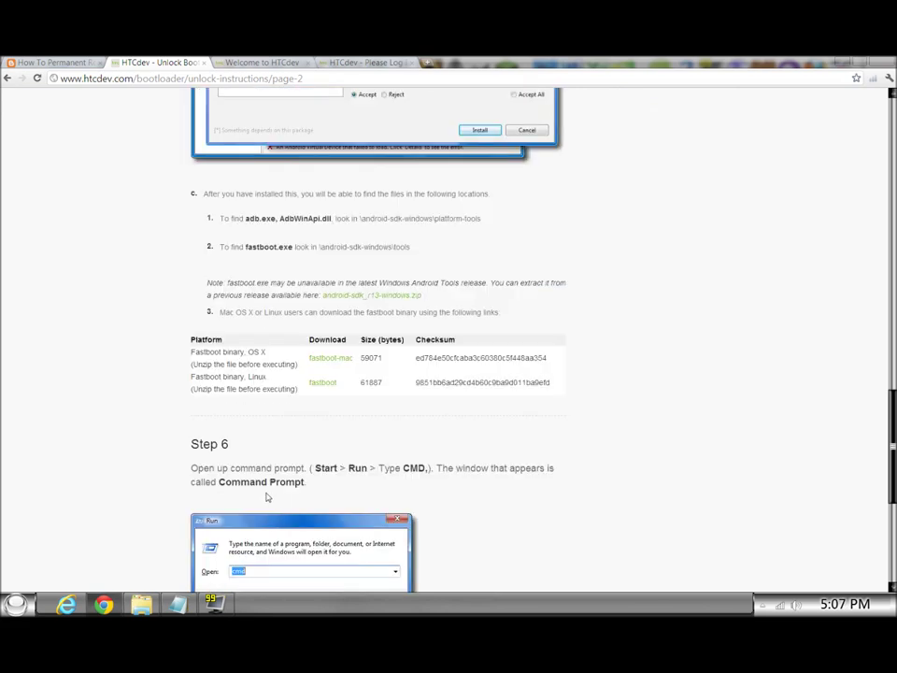
scroll(271, 514, down, 4)
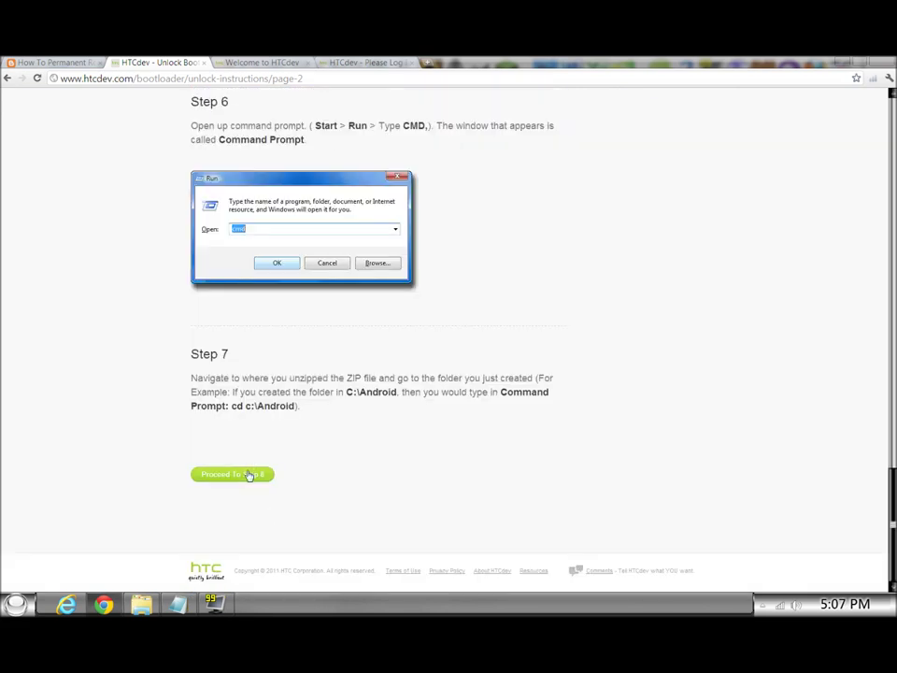
click(249, 475)
Scroll down to focus the device identifier token box, then return to the rooting guide tab.
scroll(244, 484, down, 5)
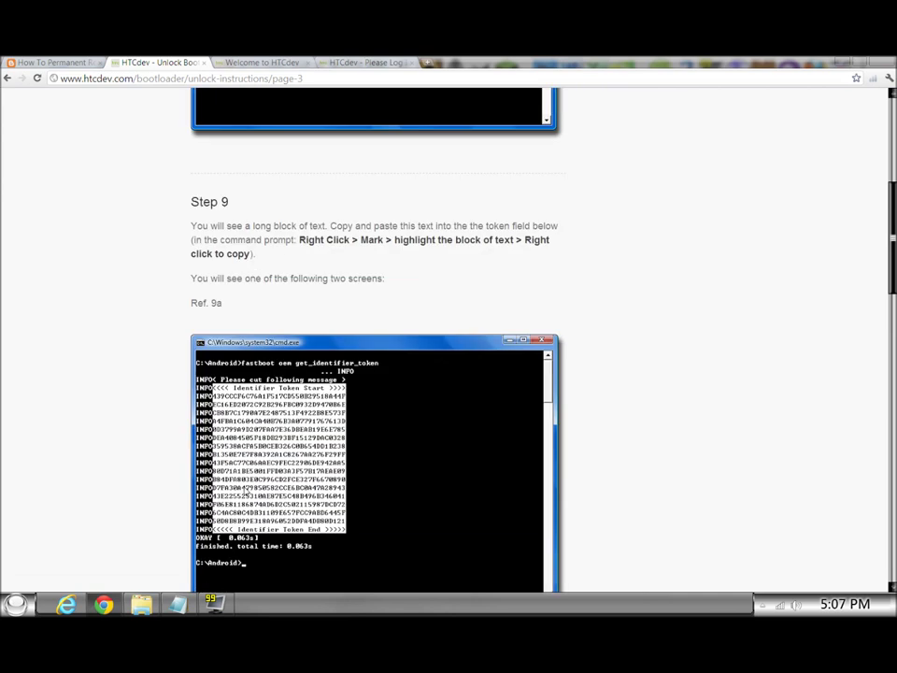
scroll(245, 493, down, 1)
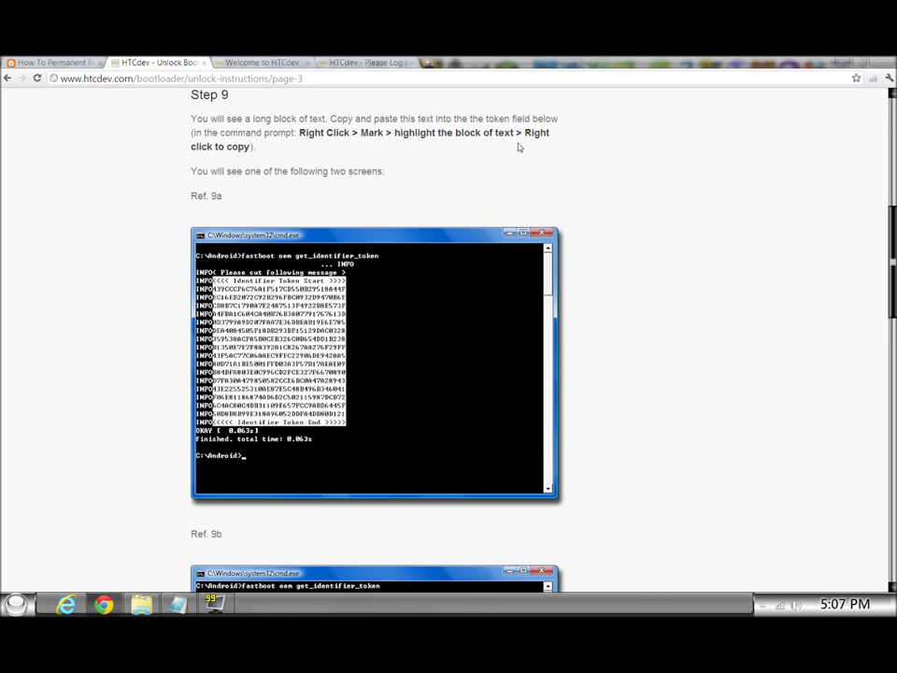
scroll(345, 377, down, 2)
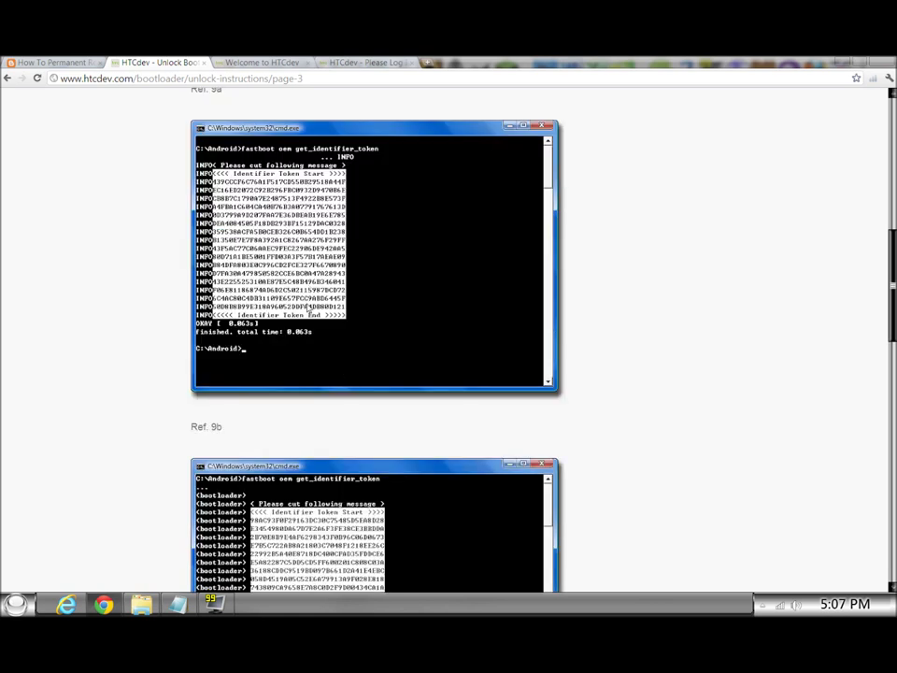
scroll(309, 314, down, 3)
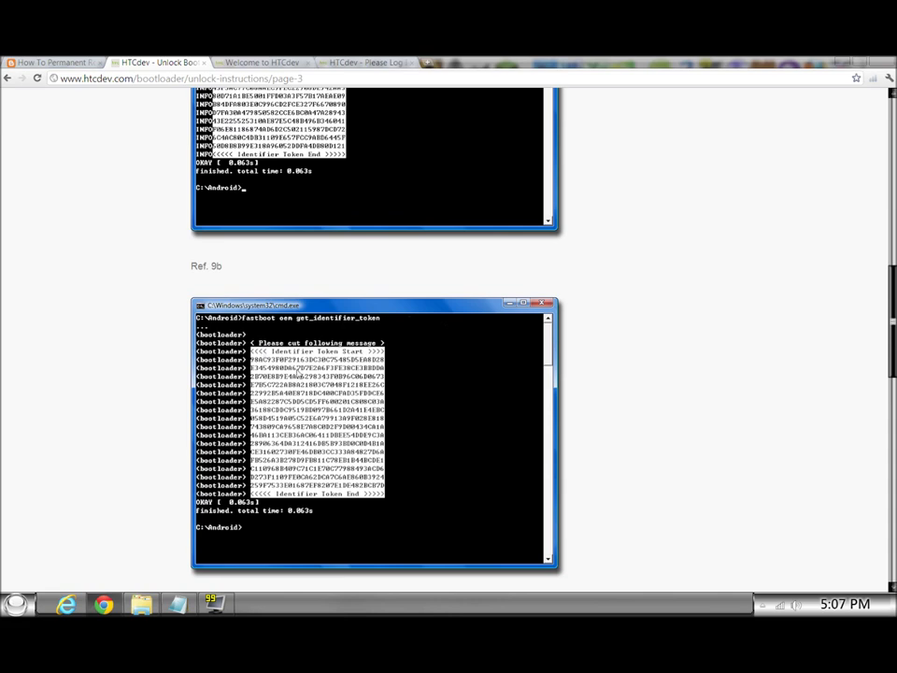
scroll(390, 494, down, 9)
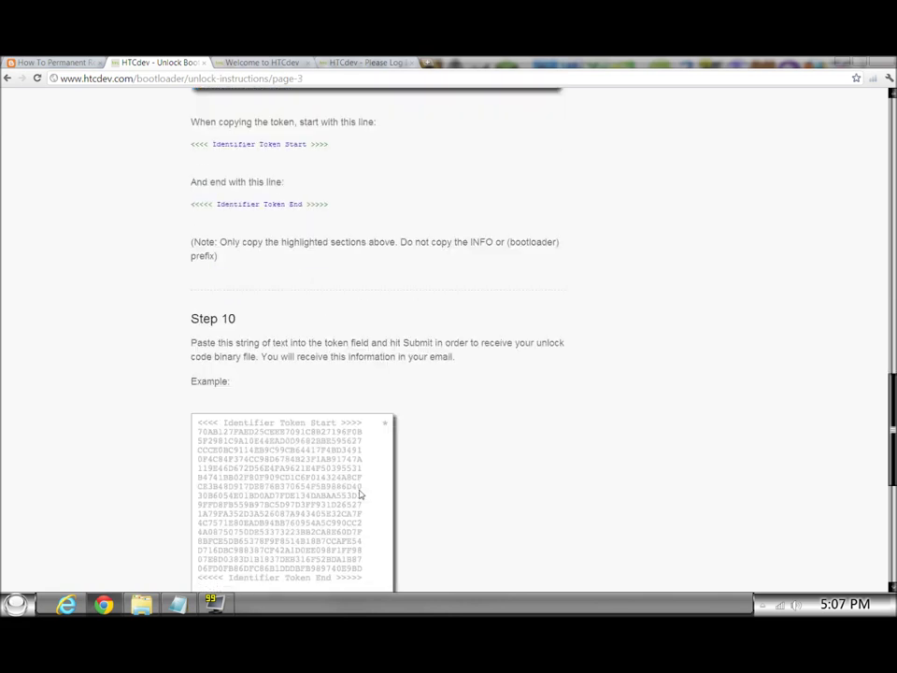
scroll(360, 494, down, 6)
click(359, 493)
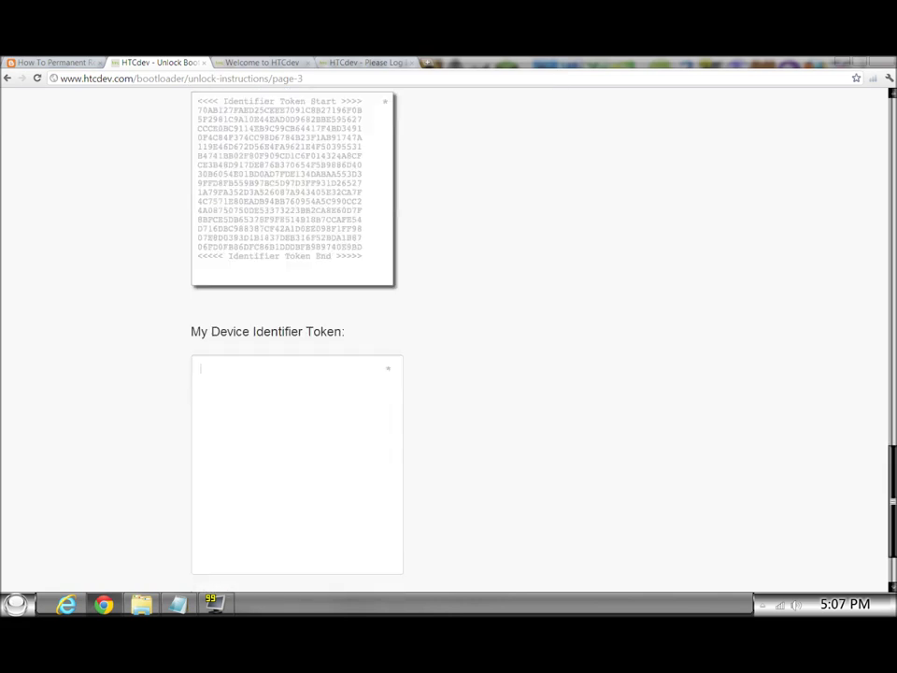
scroll(280, 277, up, 2)
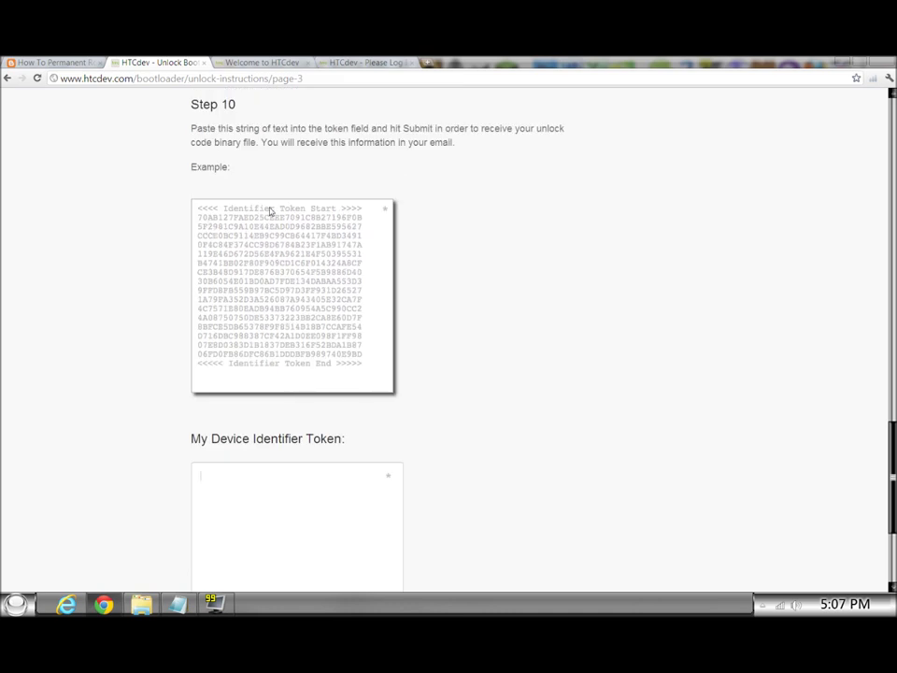
scroll(378, 339, down, 4)
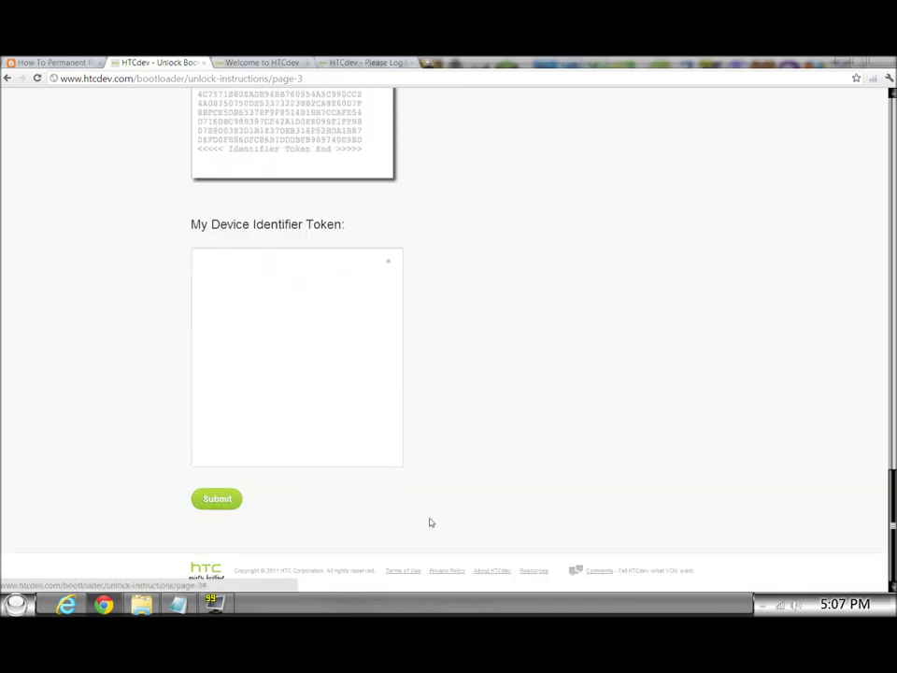
scroll(439, 517, up, 4)
scroll(448, 511, up, 5)
click(261, 62)
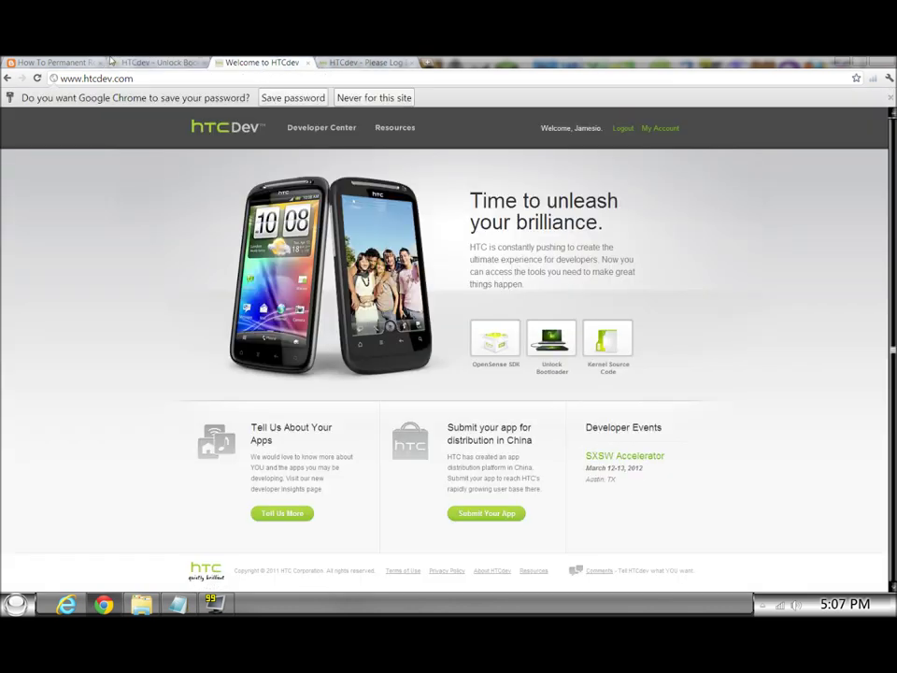
click(65, 62)
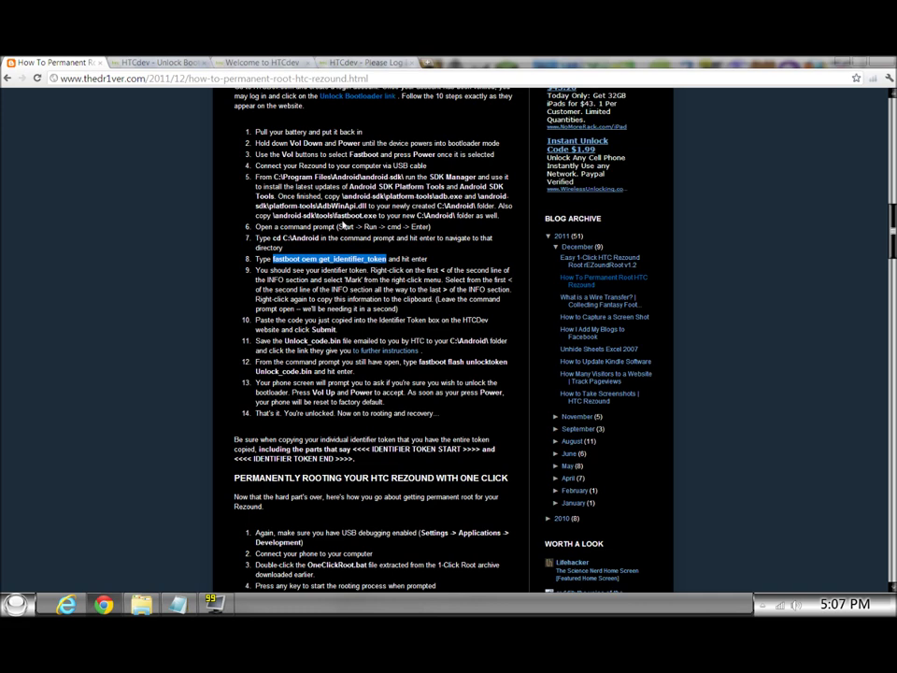
Highlight the step 12 command 'fastboot flash unlocktoken Unlock_code.bin' in the article.
scroll(344, 226, down, 1)
scroll(341, 279, down, 3)
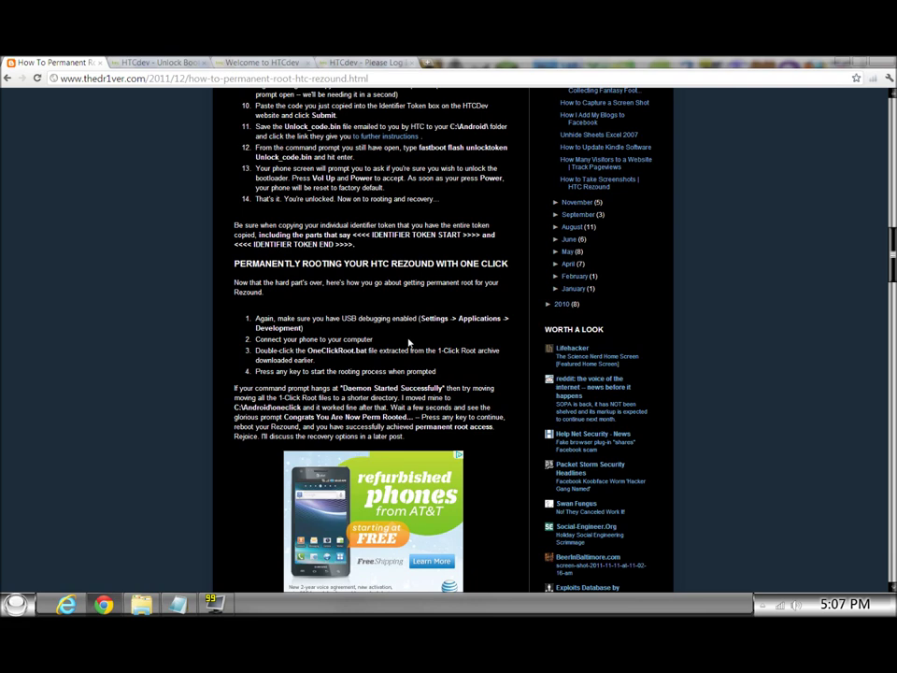
scroll(407, 342, up, 2)
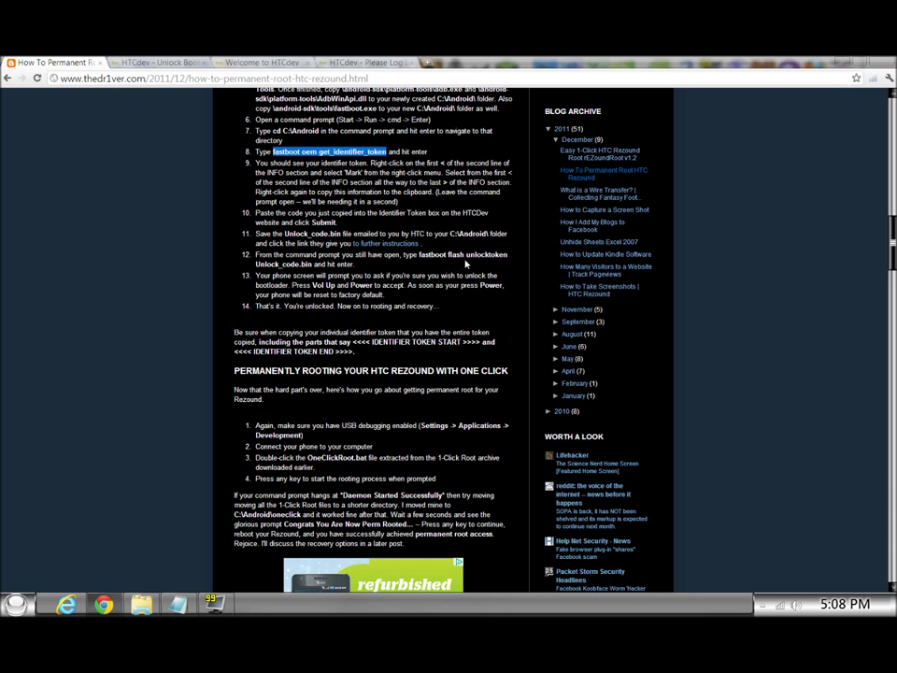
drag(418, 255, 312, 264)
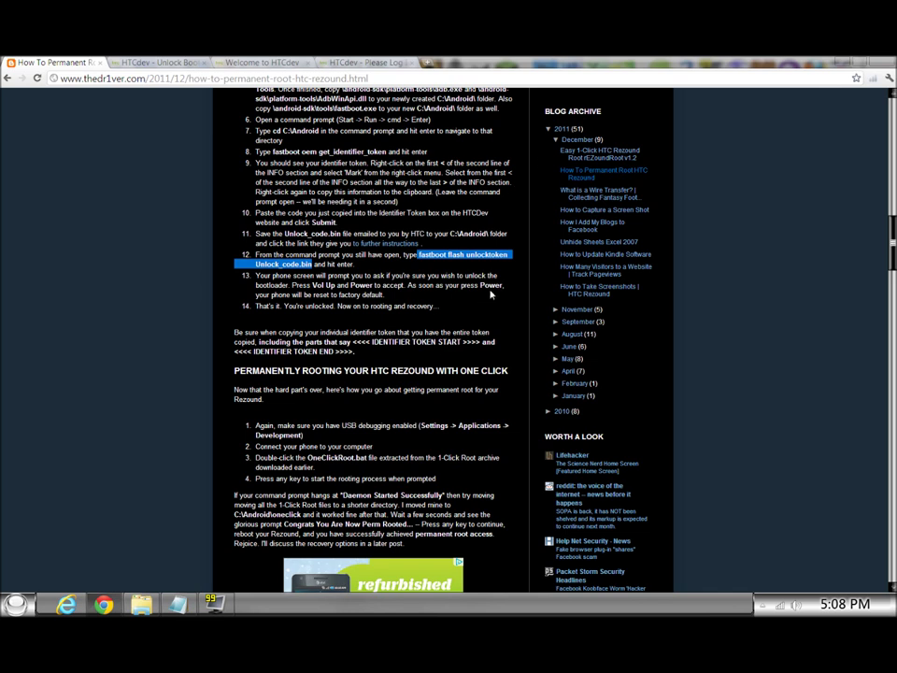
scroll(490, 297, down, 3)
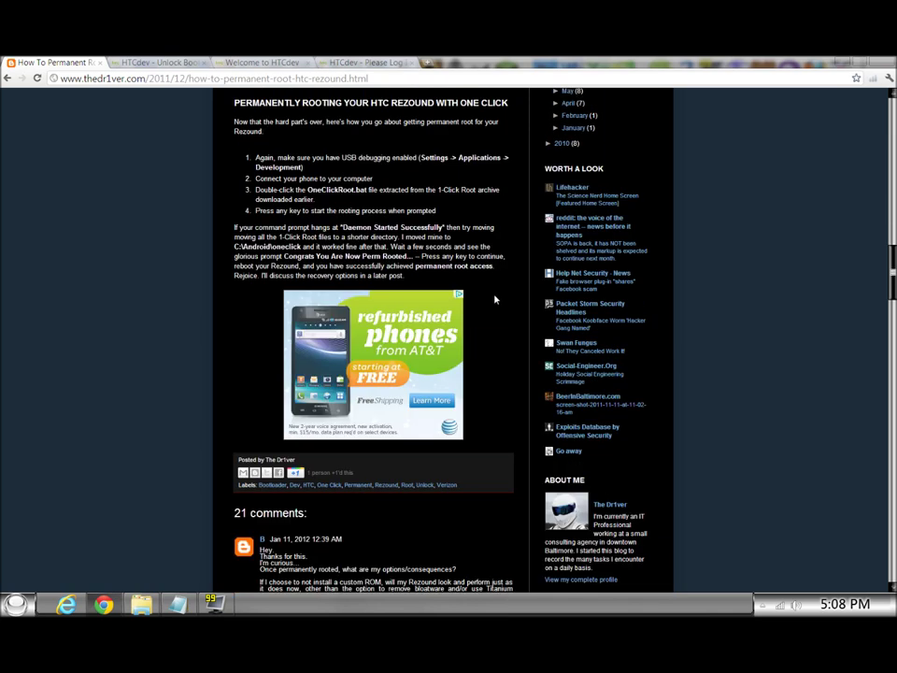
Highlight 'Congrats You Are Now Perm Rooted' in the one-click root paragraph.
scroll(493, 304, up, 2)
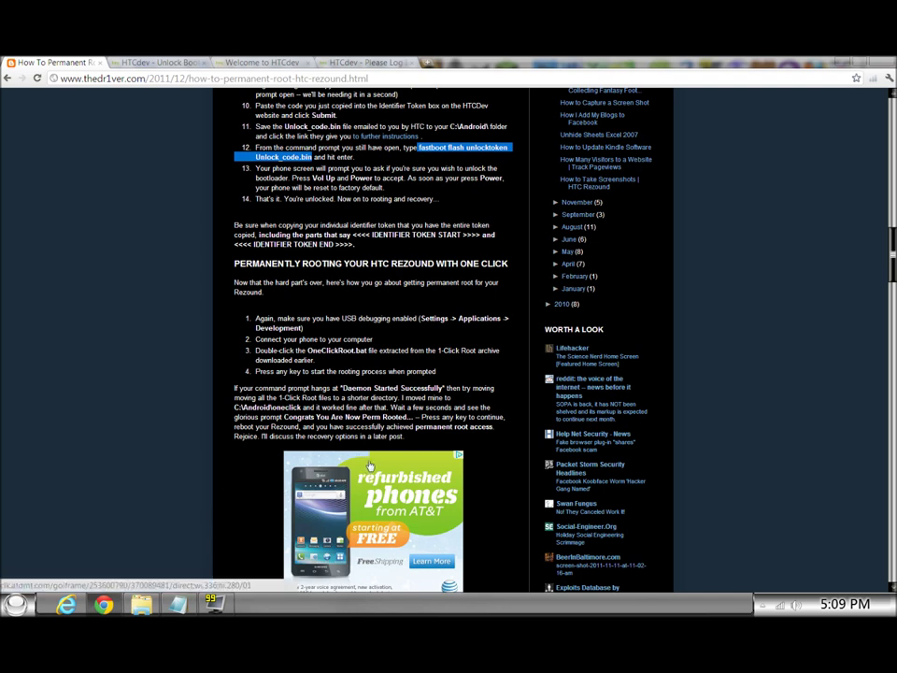
drag(285, 417, 413, 417)
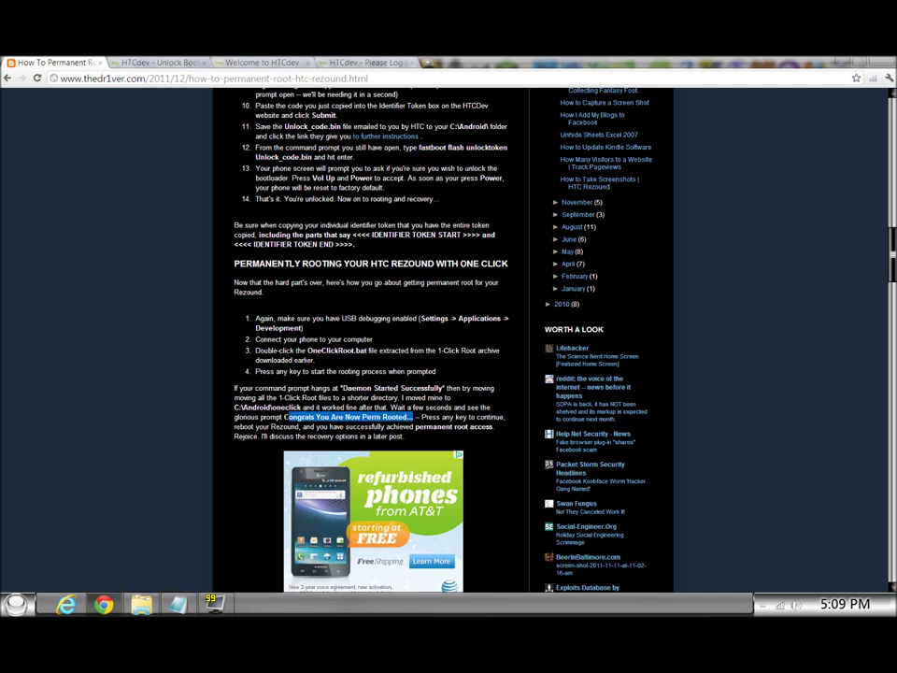